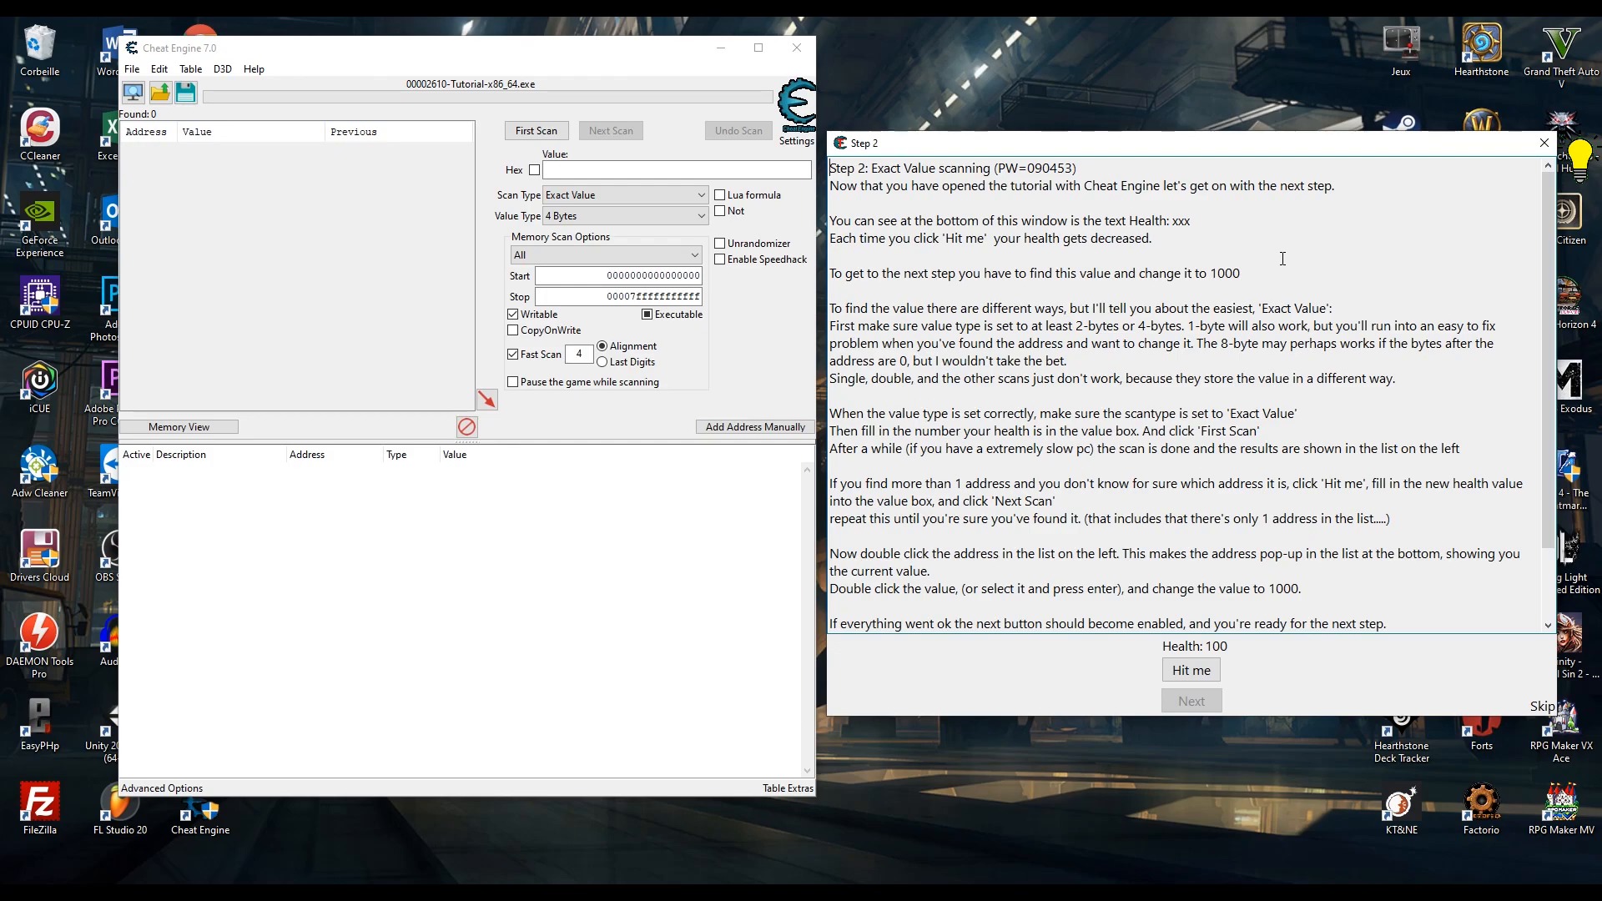
# Run a first scan for the exact 4-byte value 100 to look for the tutorial's health value.
pyautogui.moveTo(1131, 222); pyautogui.dragTo(1169, 221)
pyautogui.click(1264, 259)
pyautogui.moveTo(1243, 274); pyautogui.dragTo(1136, 276)
pyautogui.click(1269, 286)
pyautogui.click(570, 169)
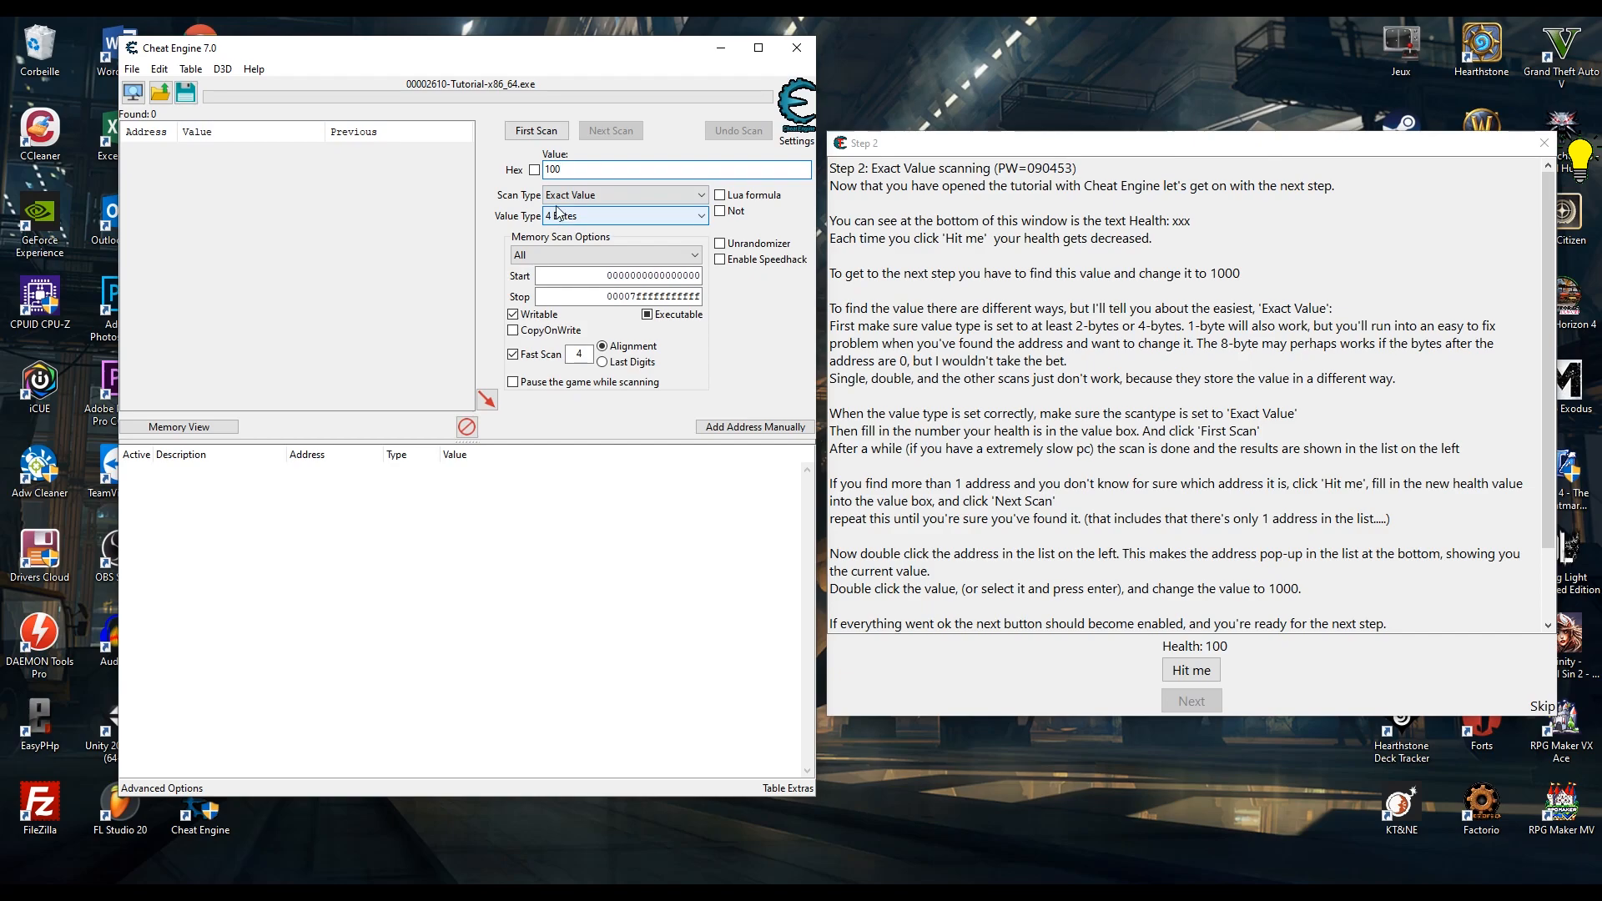
pyautogui.click(536, 131)
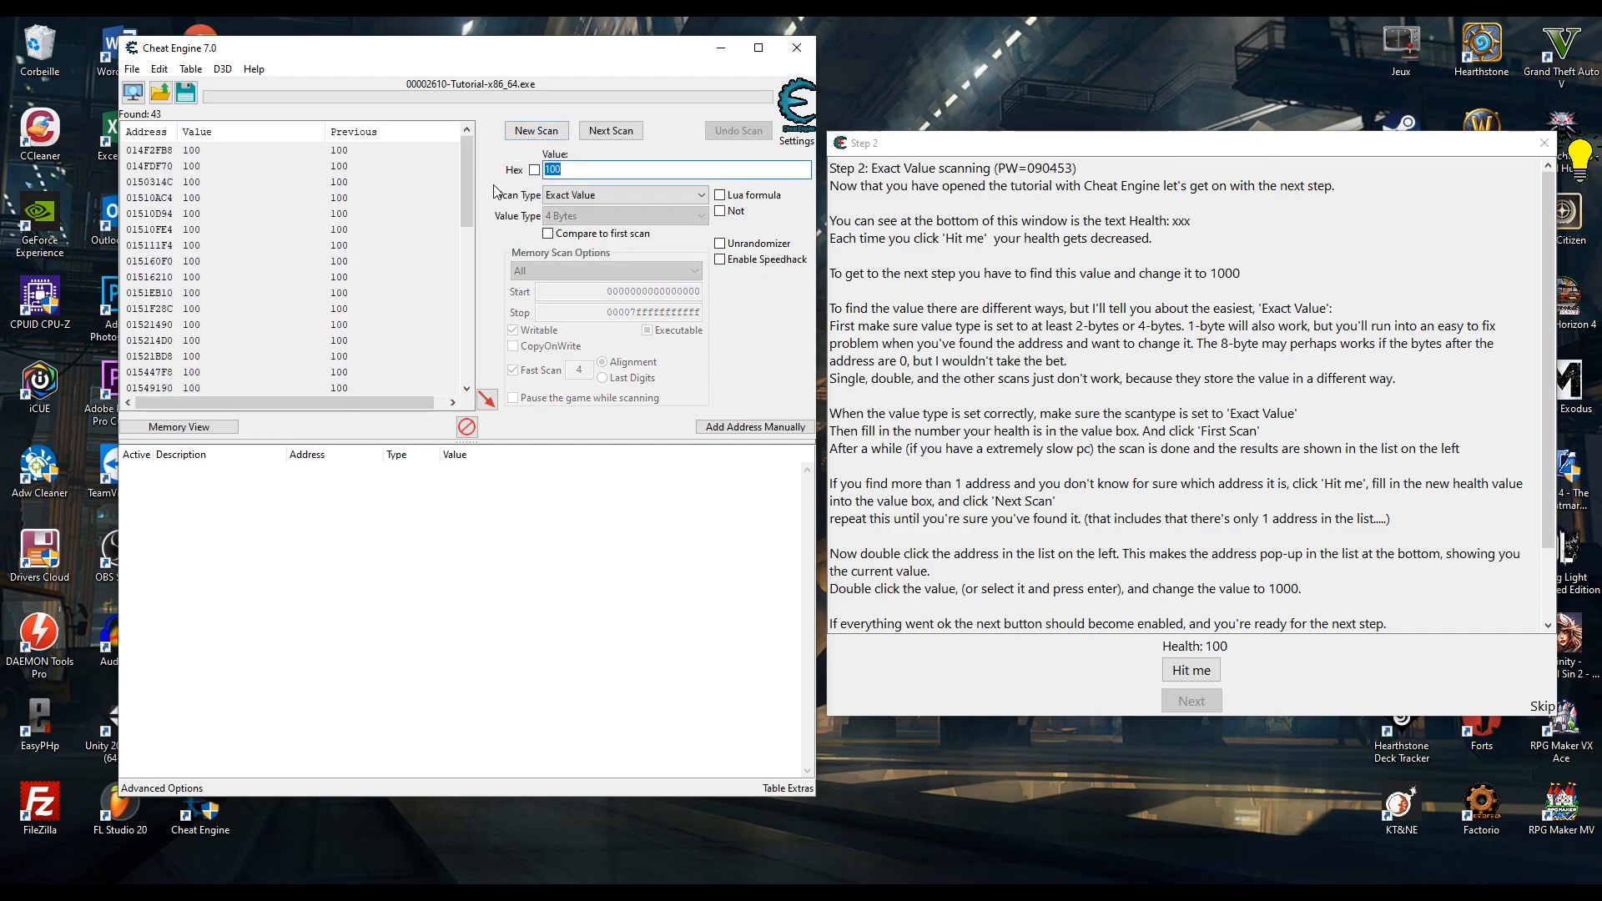
# Take one hit in the tutorial and narrow the scan results to the exact value 97.
pyautogui.click(1191, 674)
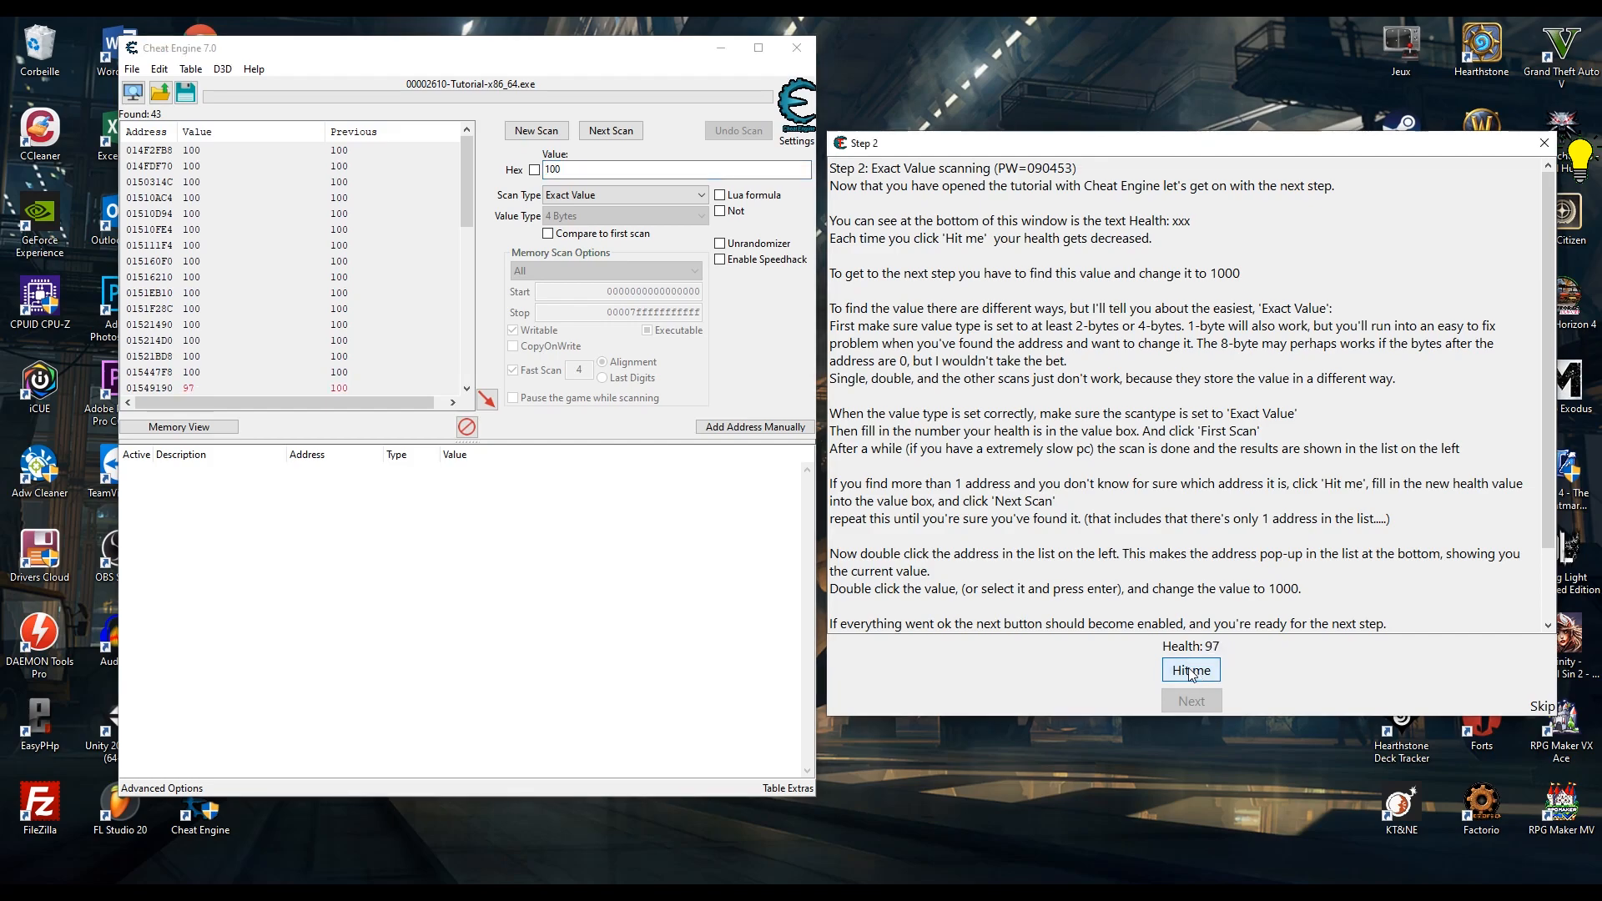
pyautogui.doubleClick(574, 169)
pyautogui.write('97')
pyautogui.click(610, 132)
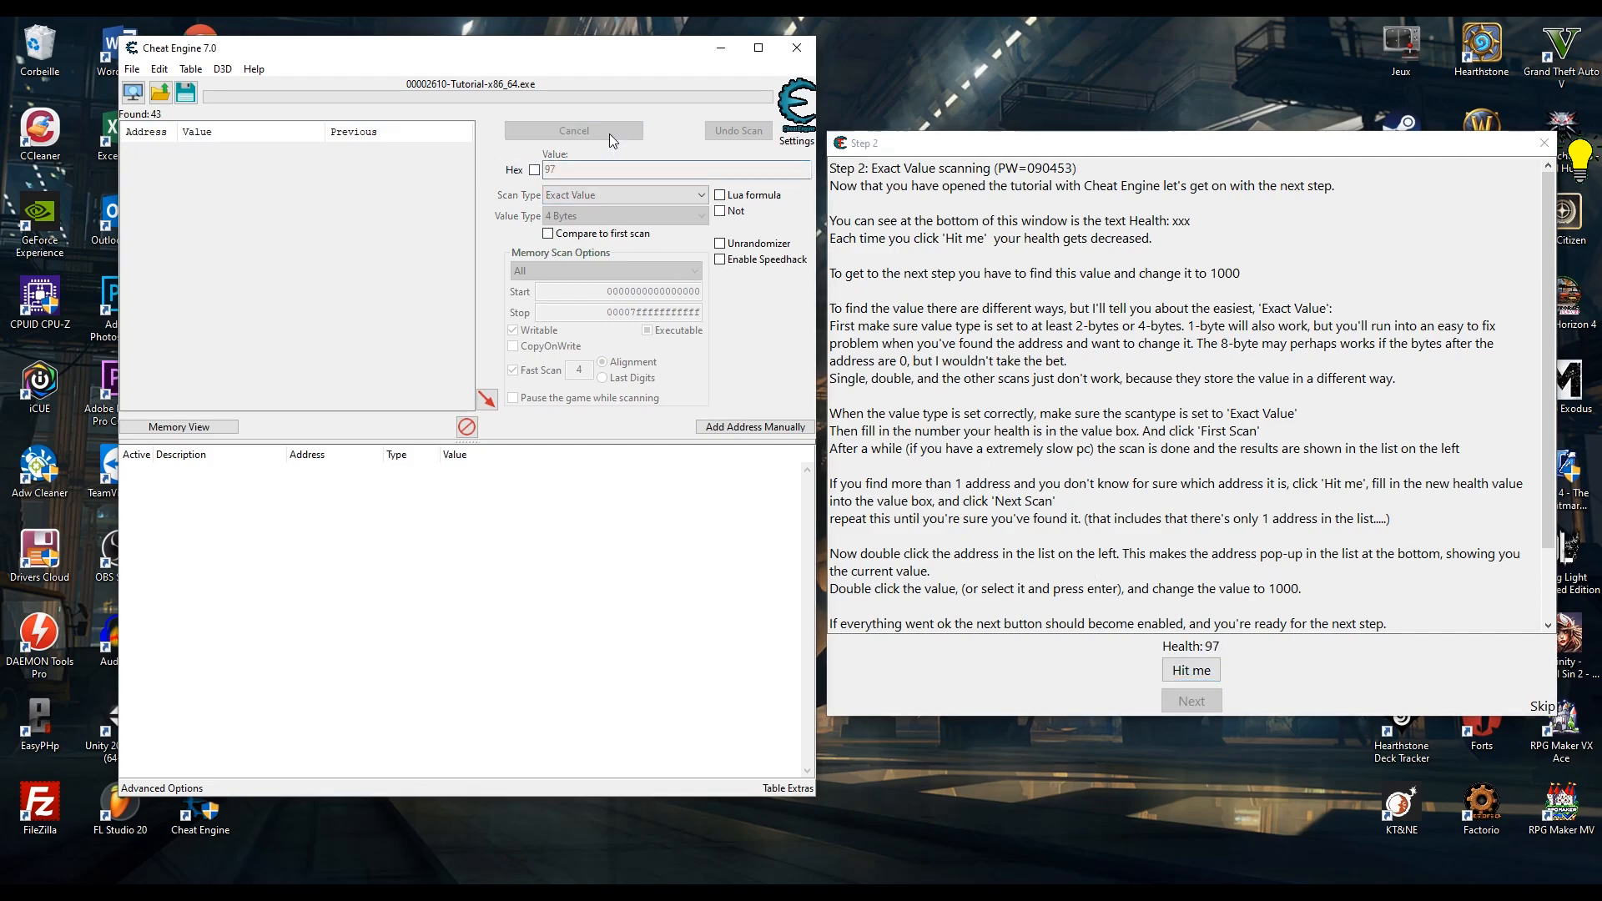
# Add the found health address to the address list and change its value to 1000.
pyautogui.doubleClick(210, 150)
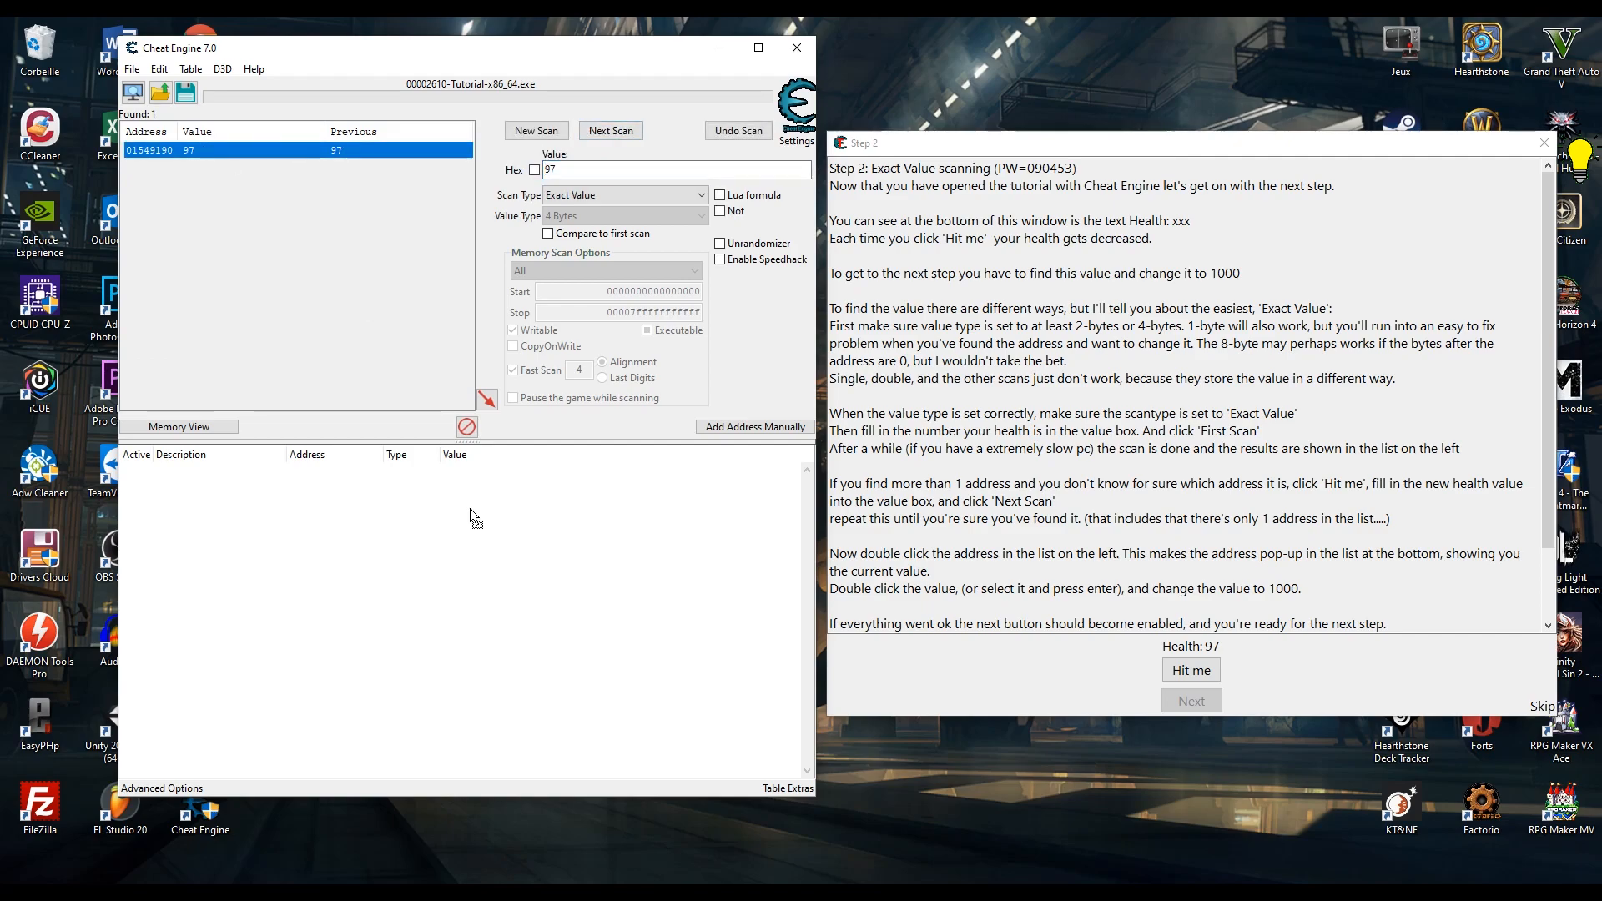
pyautogui.doubleClick(446, 472)
pyautogui.write('1')
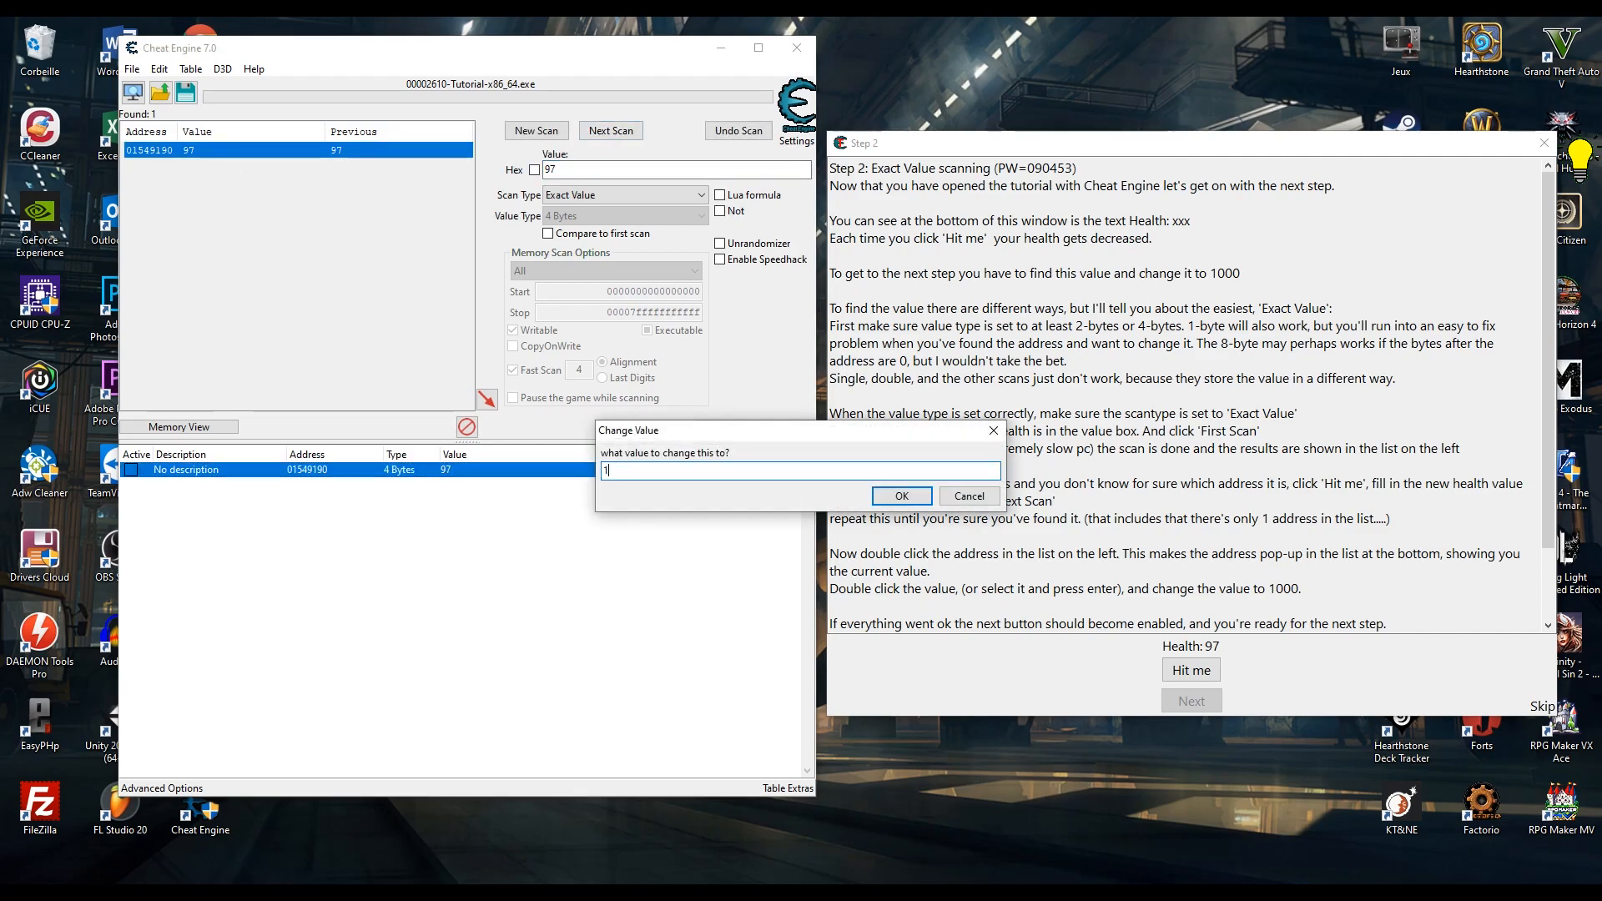
pyautogui.write('000')
pyautogui.press('Return')
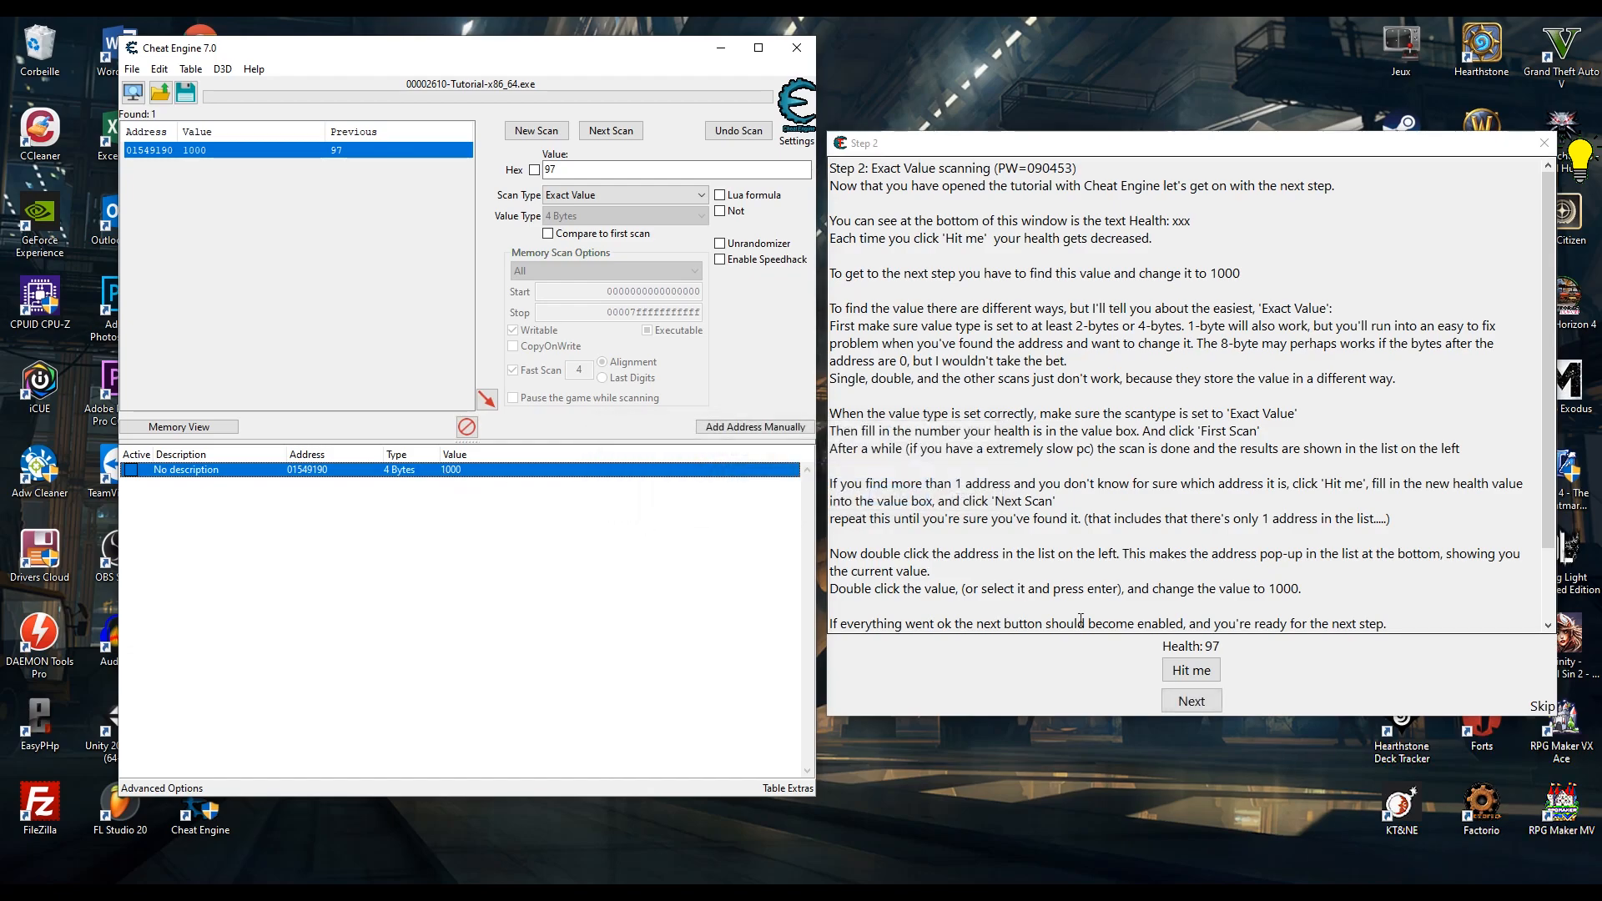
# Take one more hit to test the edited health, and advance the tutorial to Step 3.
pyautogui.click(1204, 681)
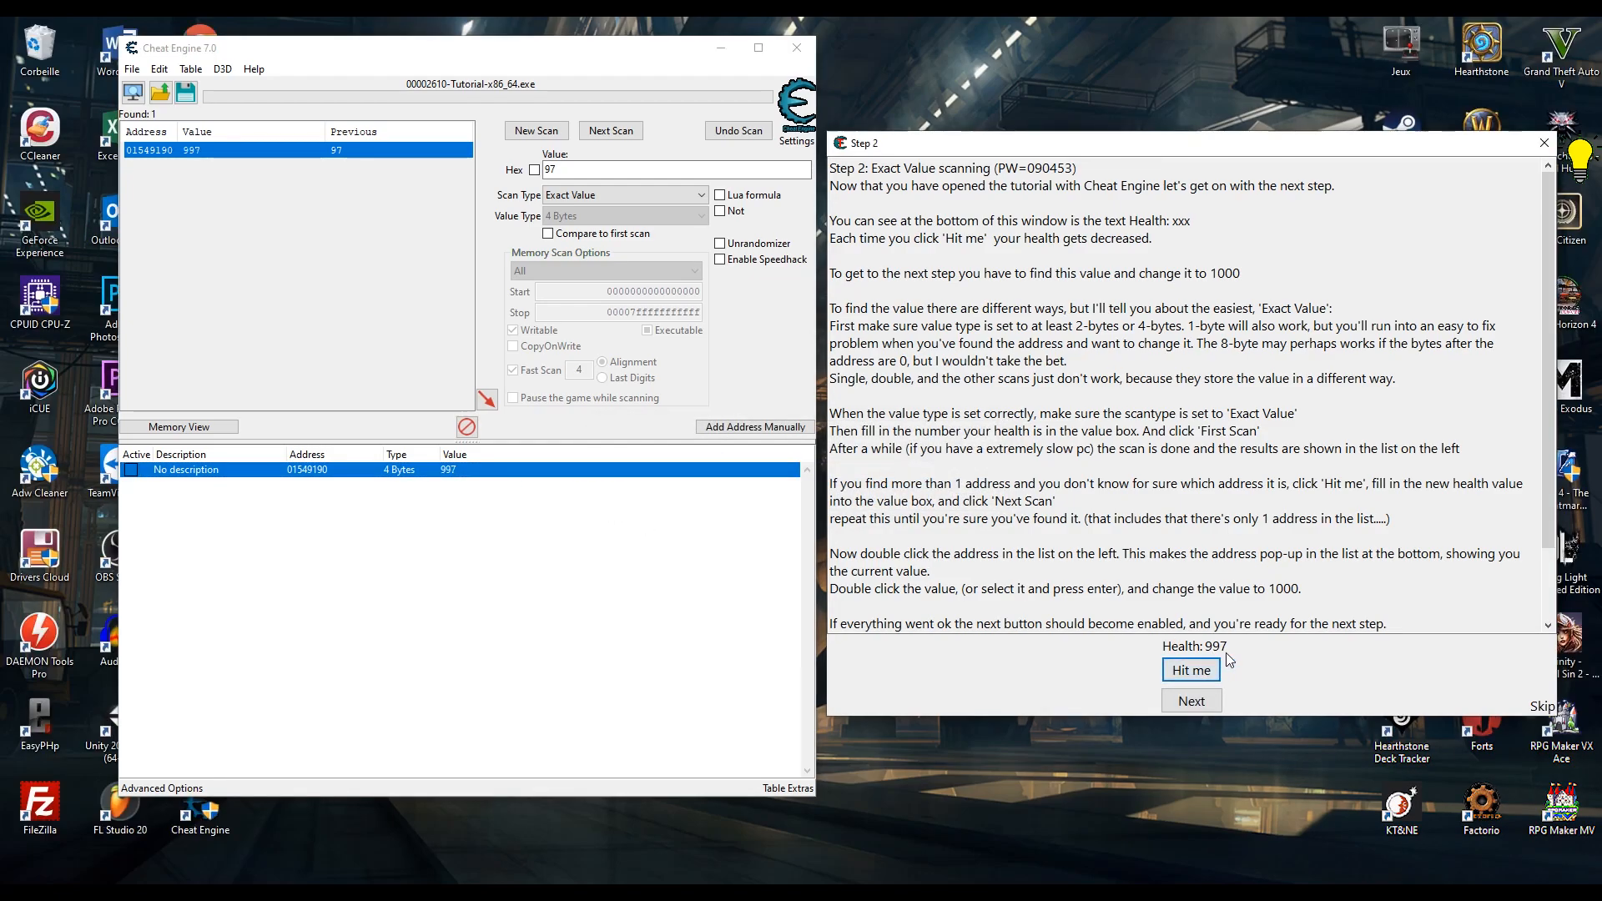
pyautogui.click(1191, 701)
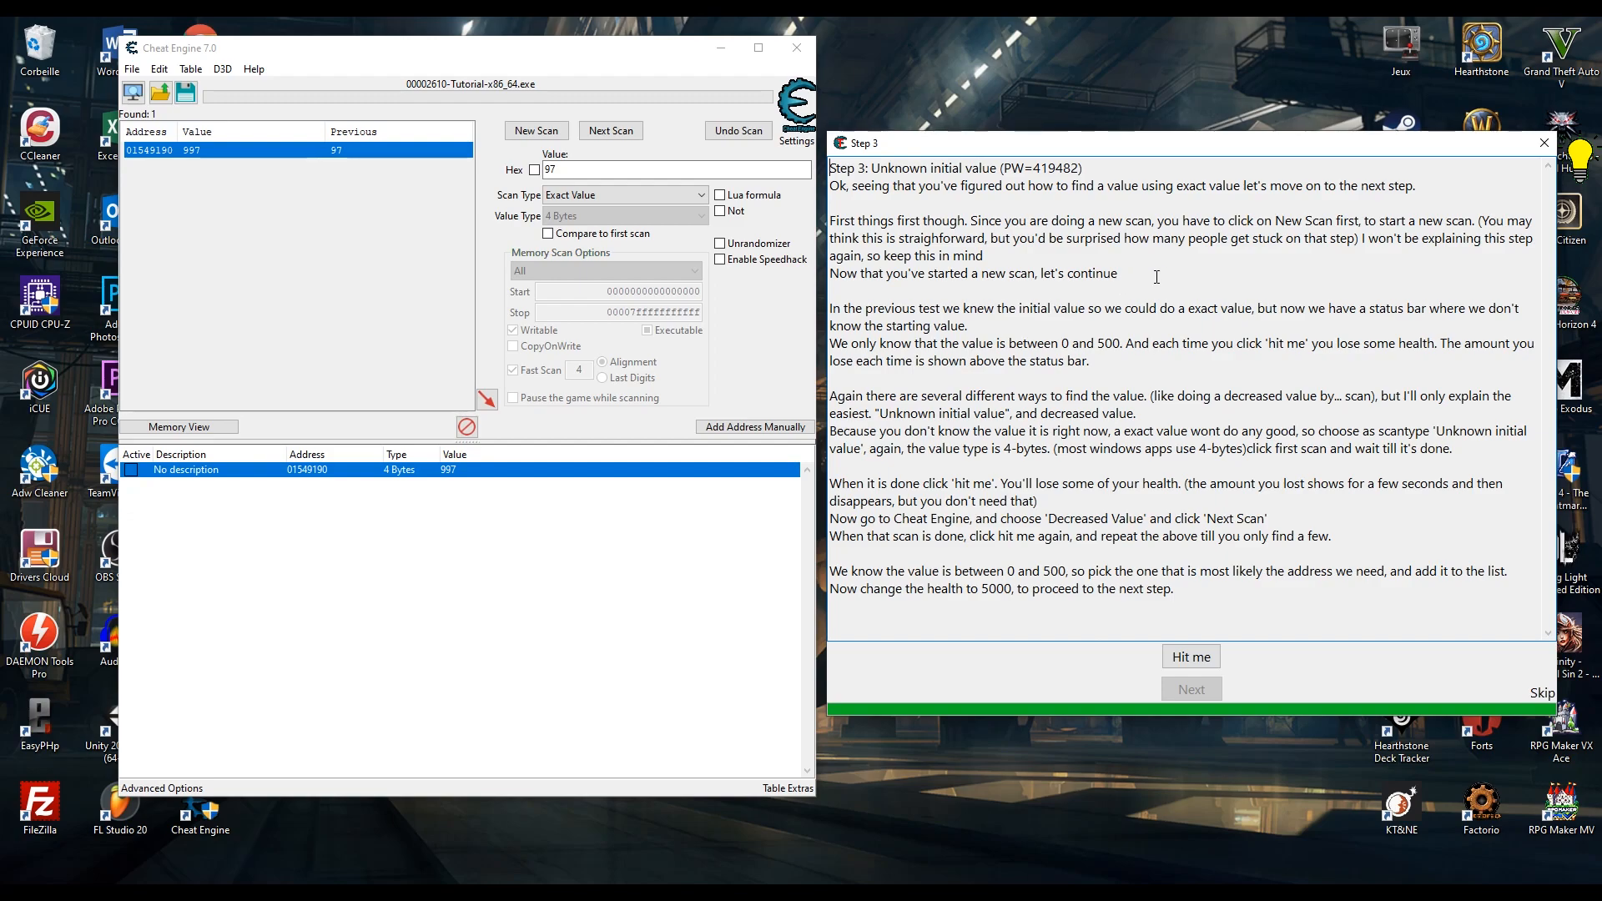
pyautogui.moveTo(1232, 220); pyautogui.dragTo(1362, 221)
pyautogui.click(1328, 220)
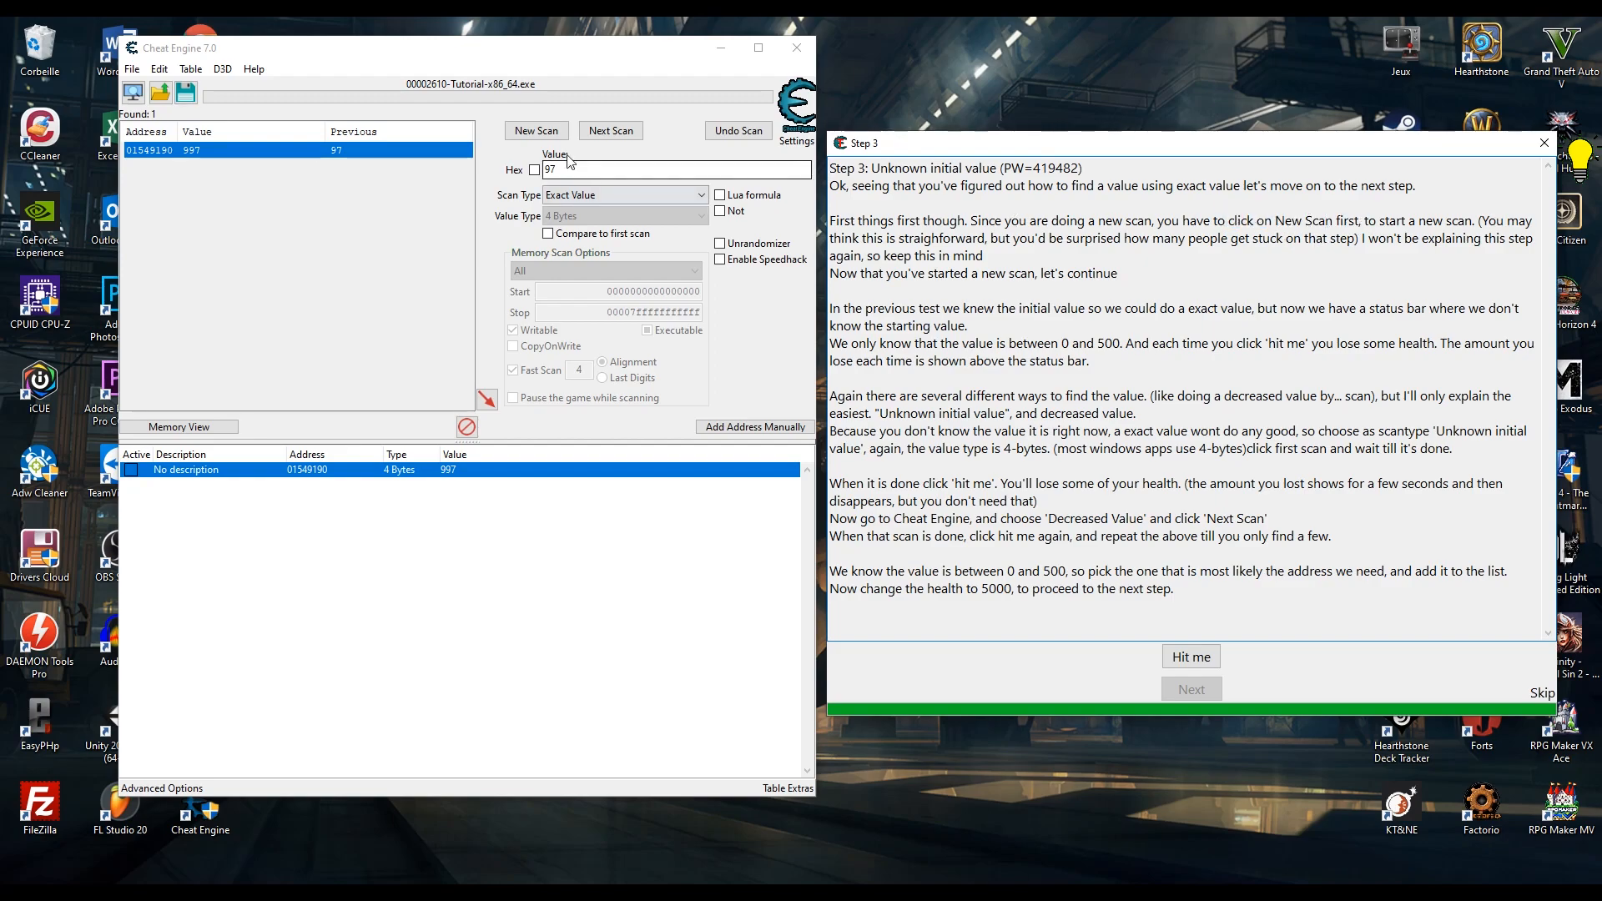
# Start a new scan for 4-byte values between 0 and 500.
pyautogui.click(536, 131)
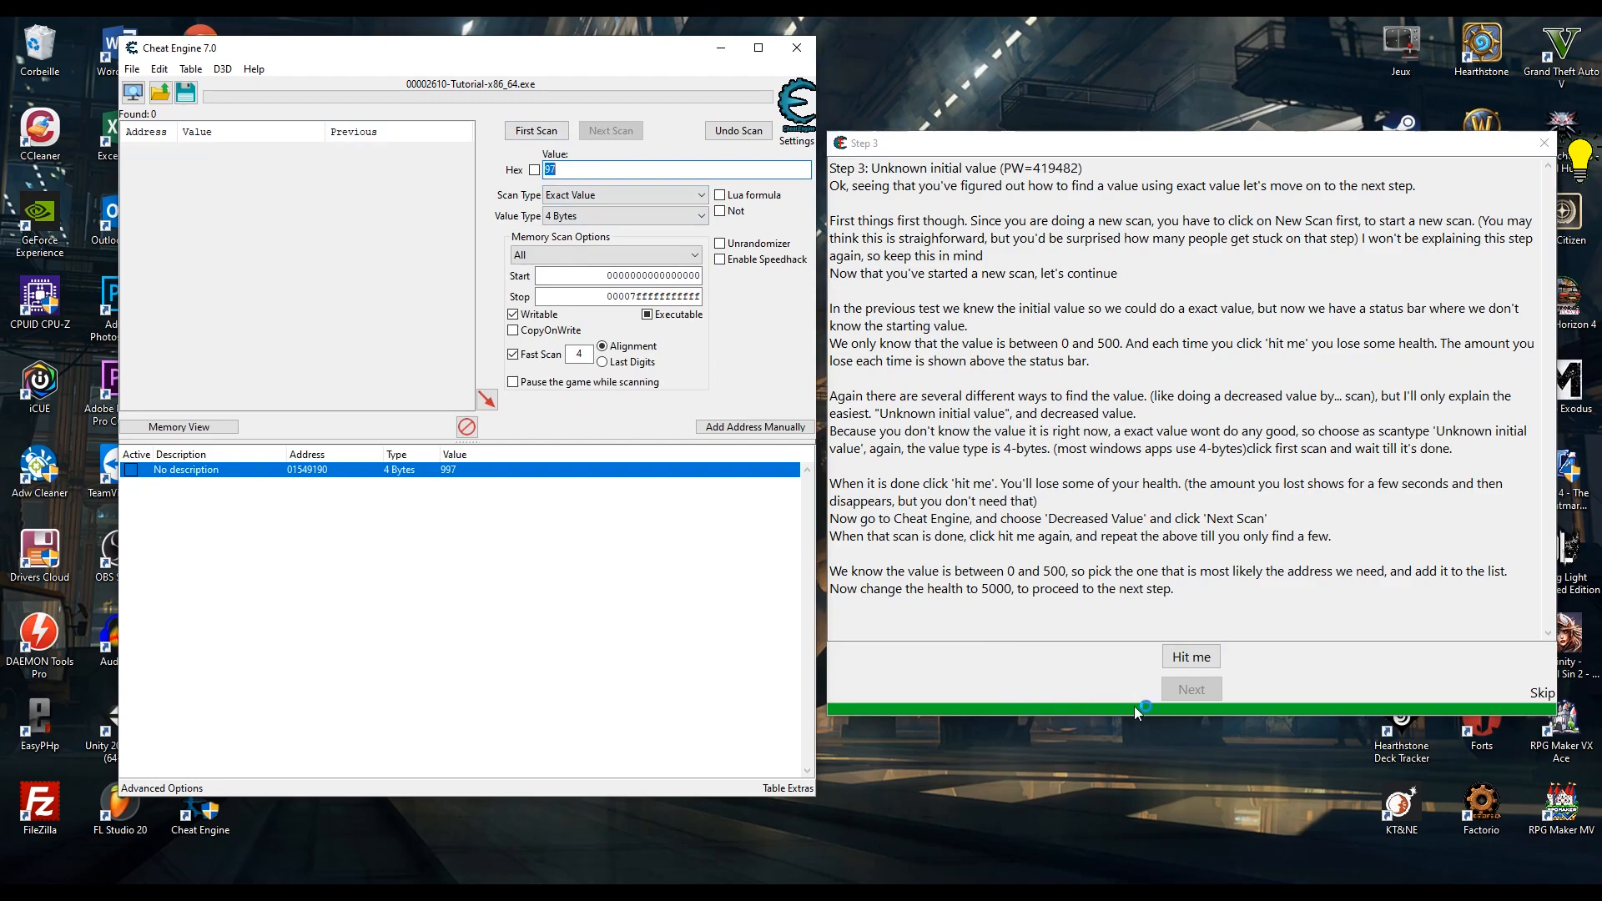
pyautogui.moveTo(982, 589); pyautogui.dragTo(1011, 591)
pyautogui.click(1007, 591)
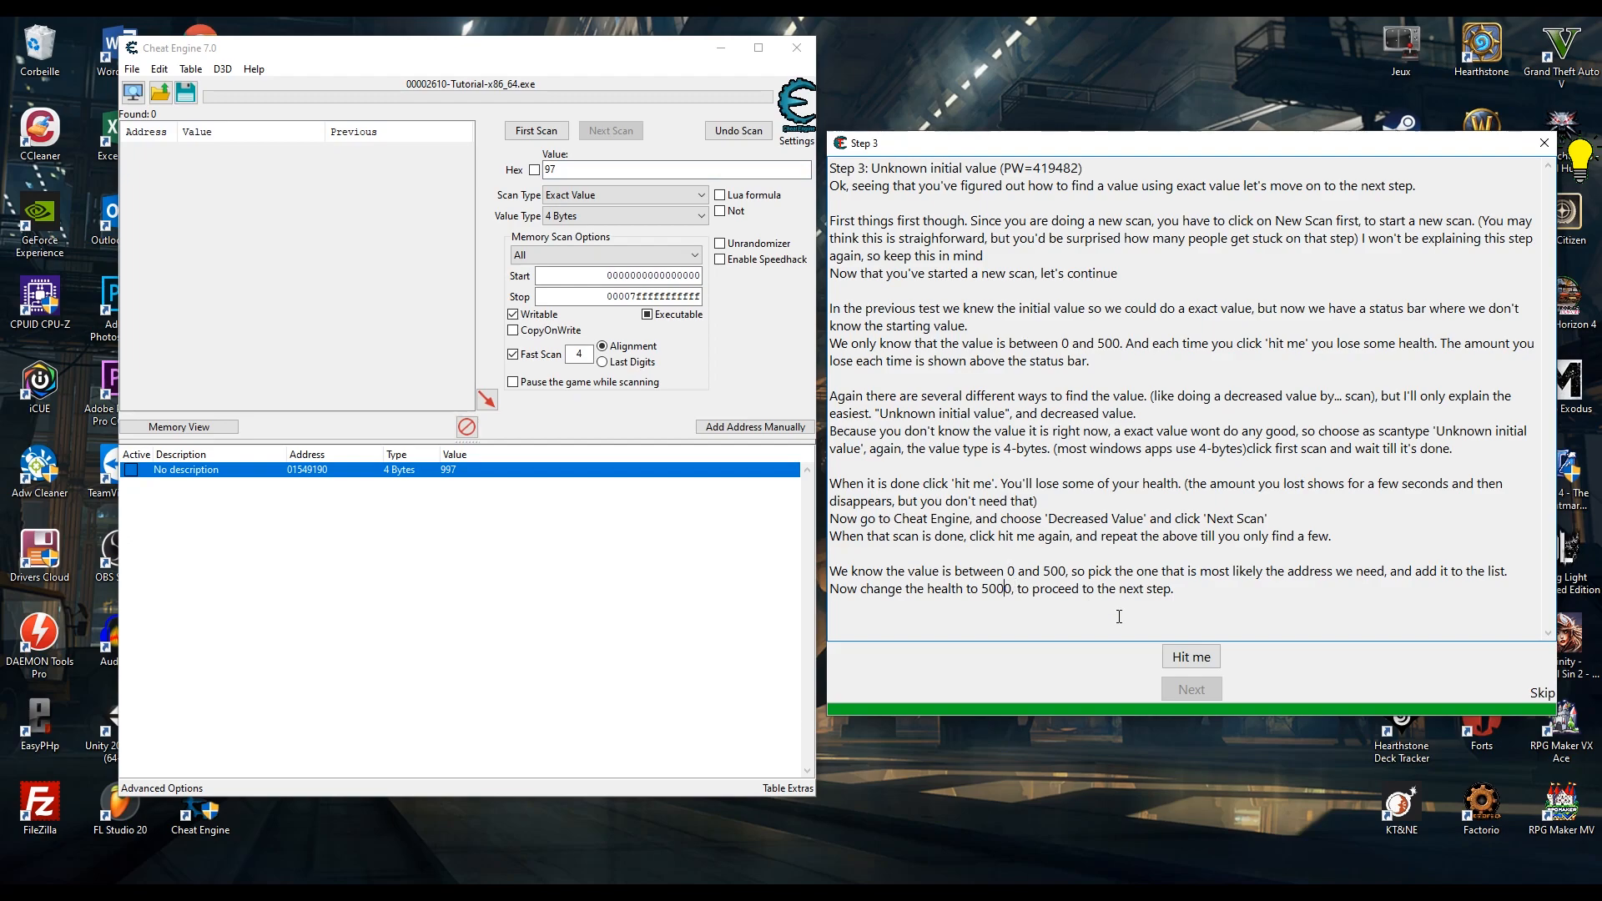
pyautogui.click(1191, 659)
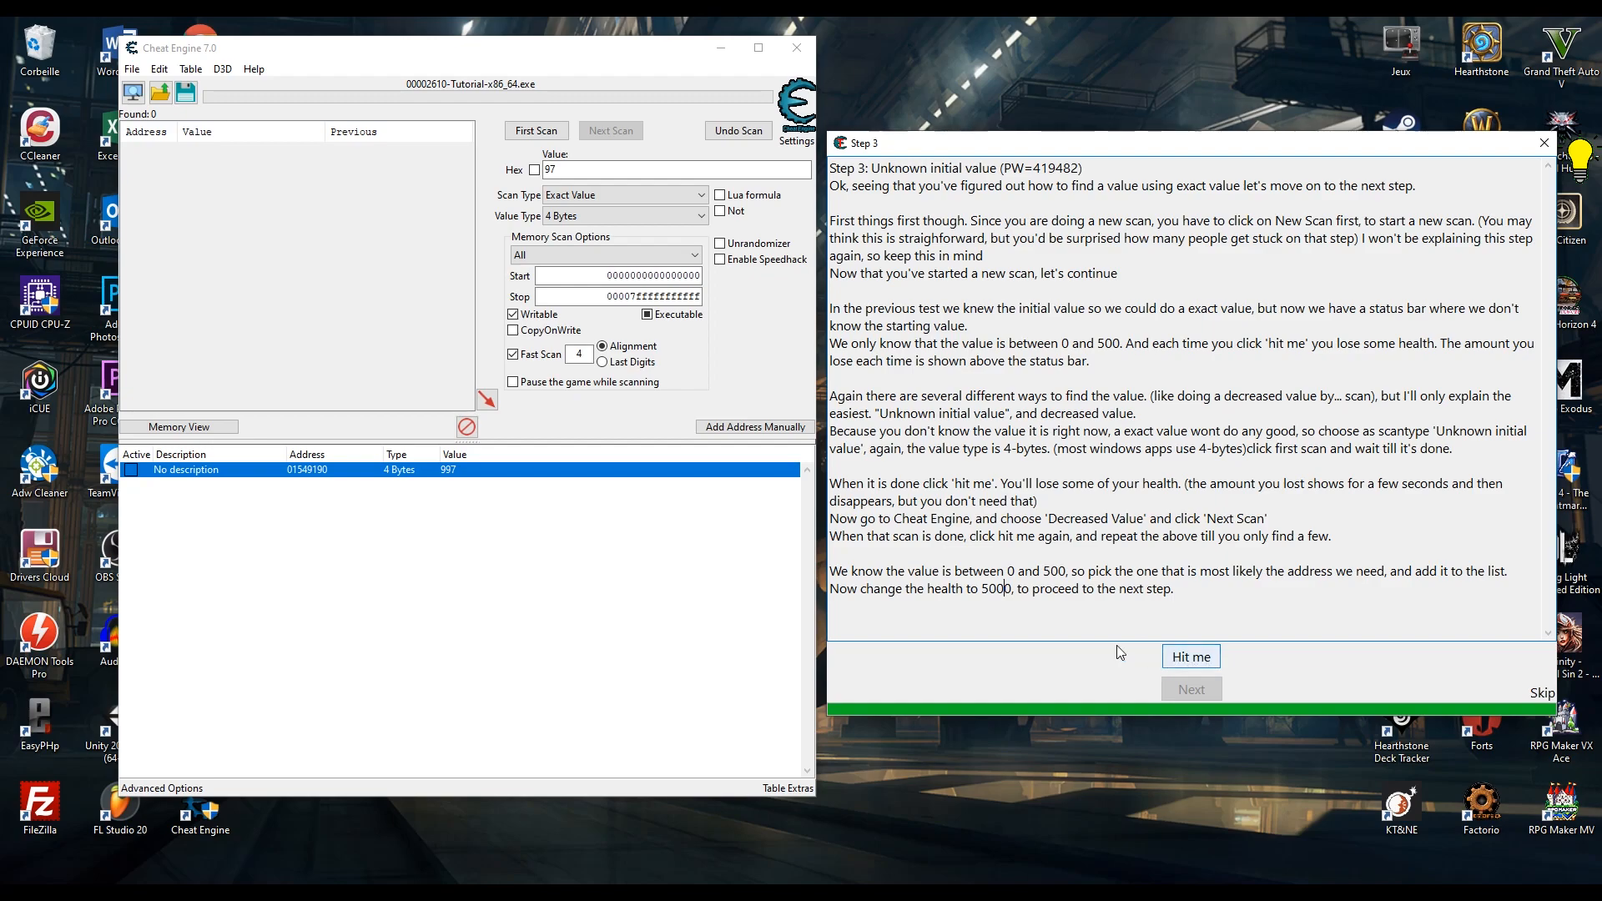
pyautogui.moveTo(562, 168); pyautogui.dragTo(523, 169)
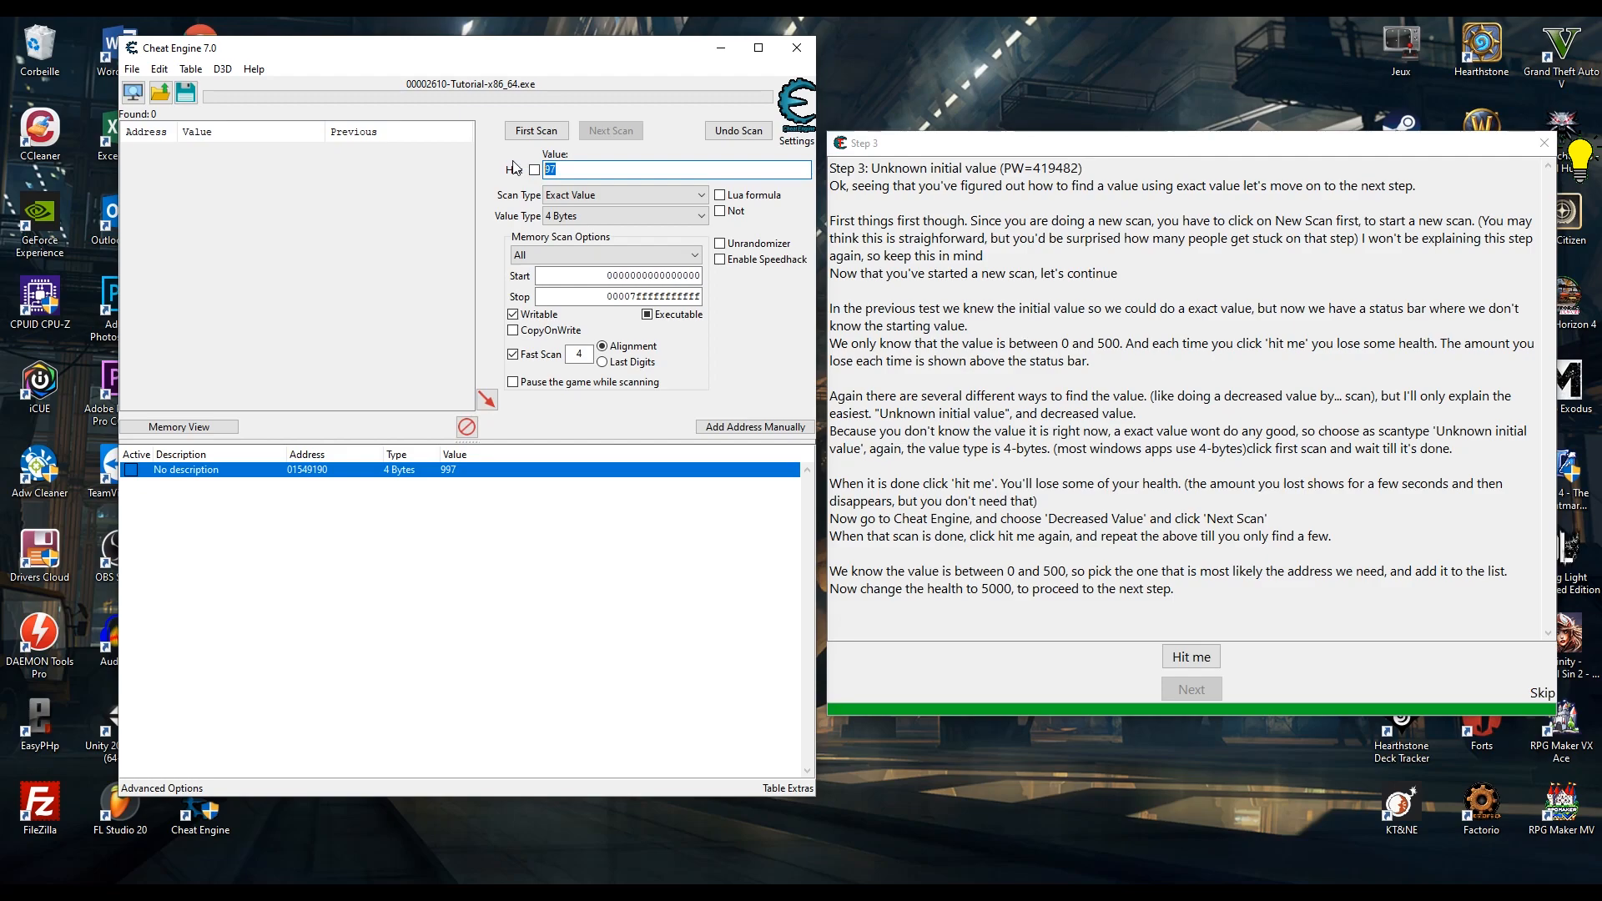
pyautogui.click(580, 196)
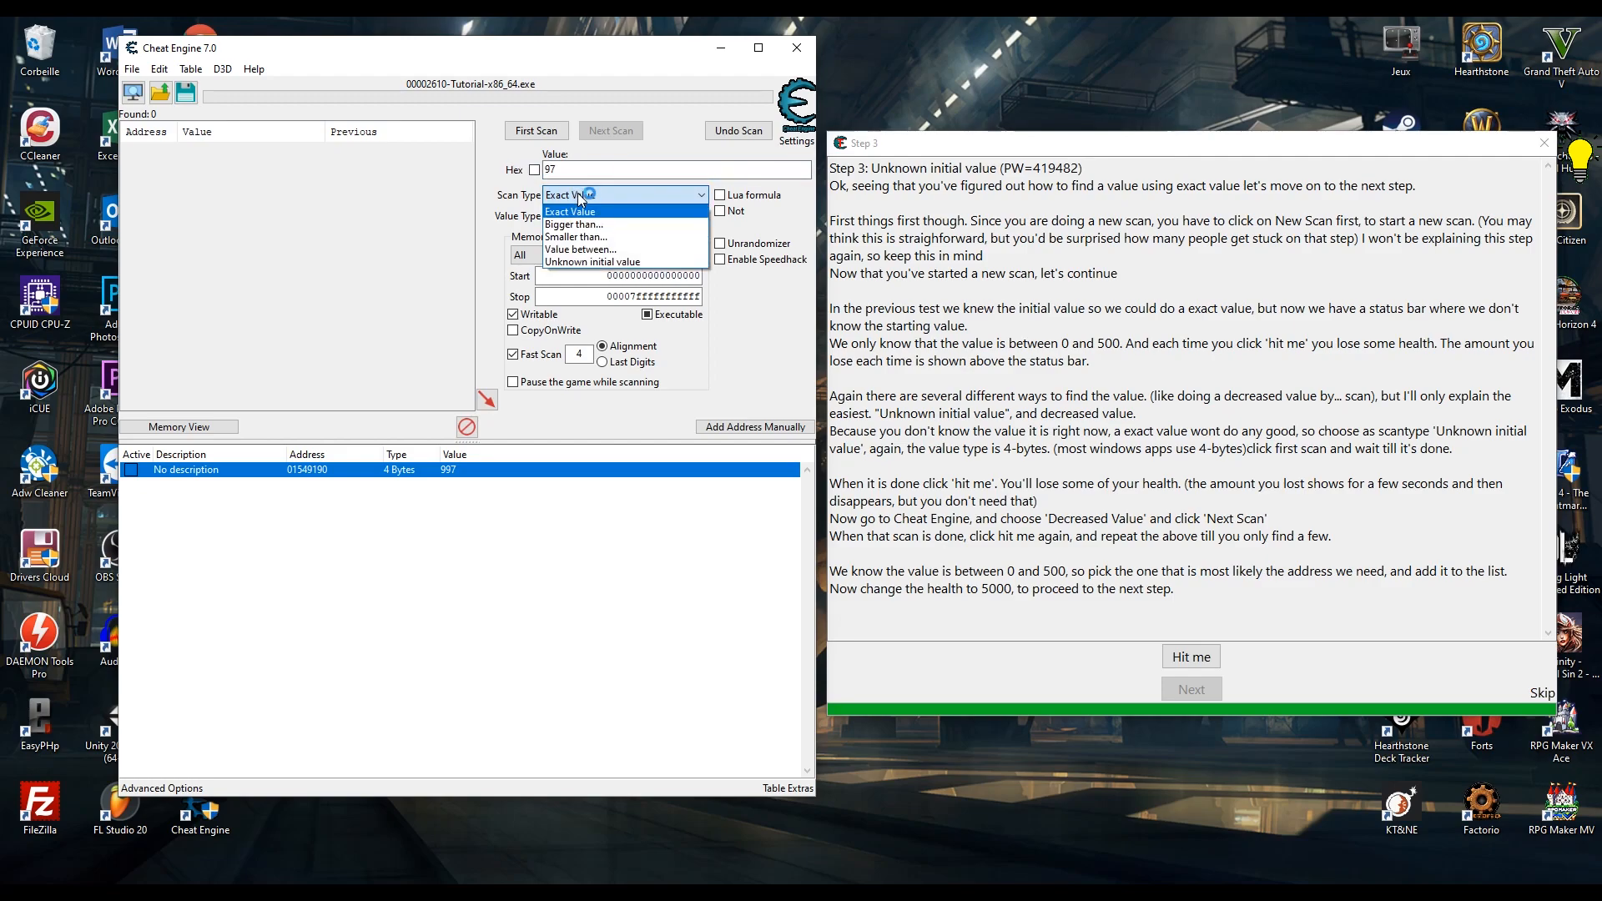
pyautogui.click(582, 250)
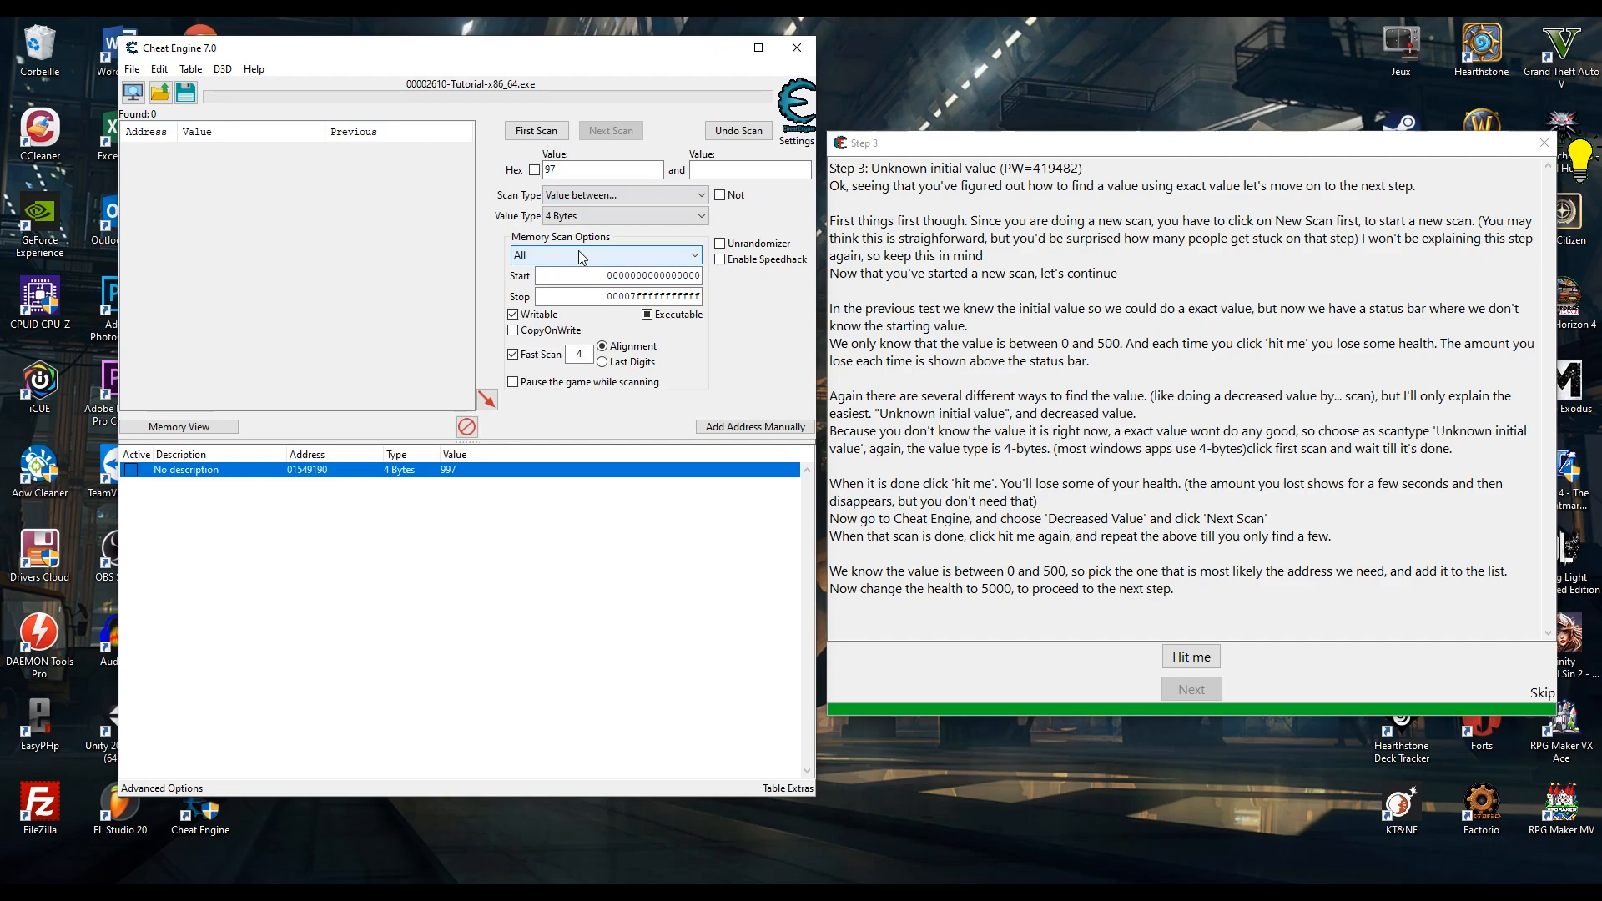
pyautogui.moveTo(580, 170); pyautogui.dragTo(528, 169)
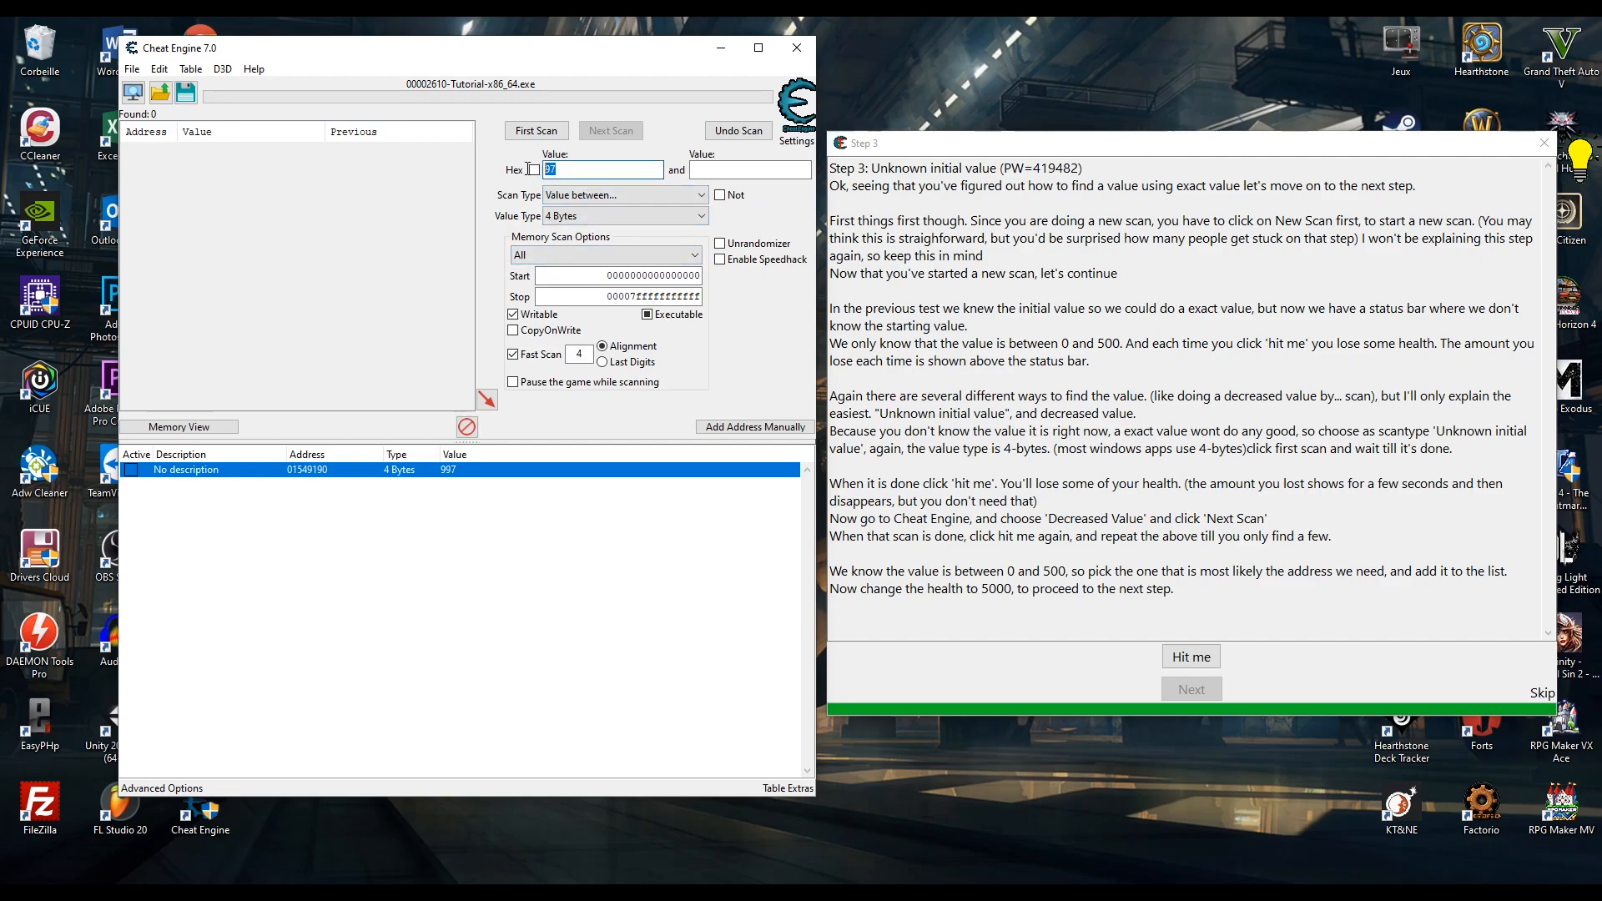
pyautogui.write('0')
pyautogui.click(736, 170)
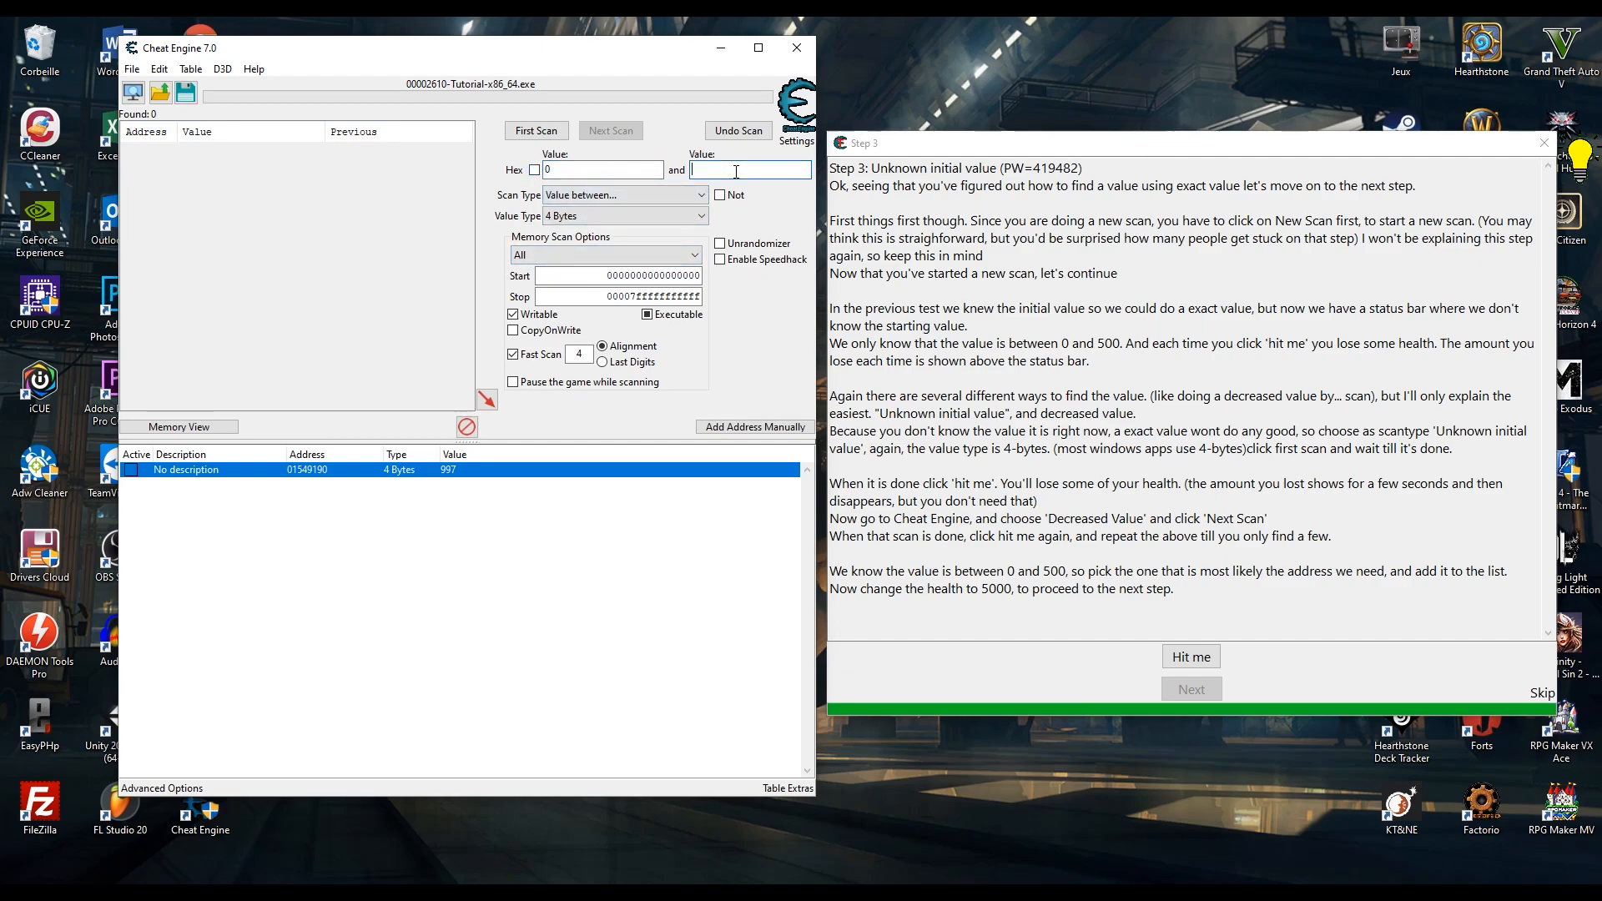
pyautogui.click(553, 132)
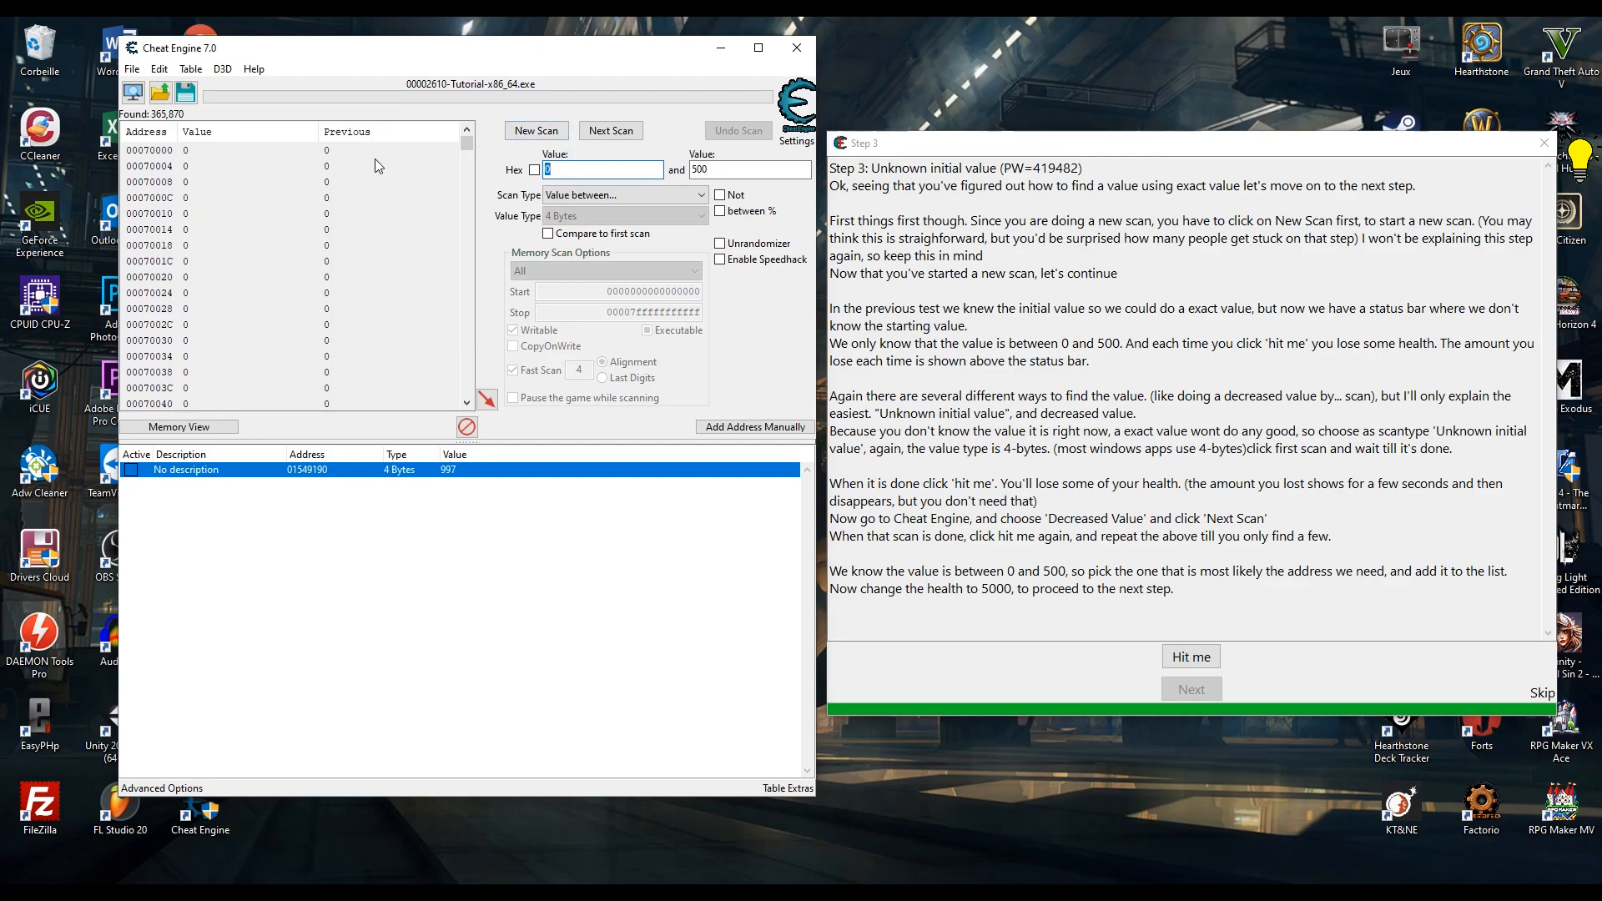
# Lower the Step 3 health with a hit and filter the scan results by Decreased value.
pyautogui.click(1174, 657)
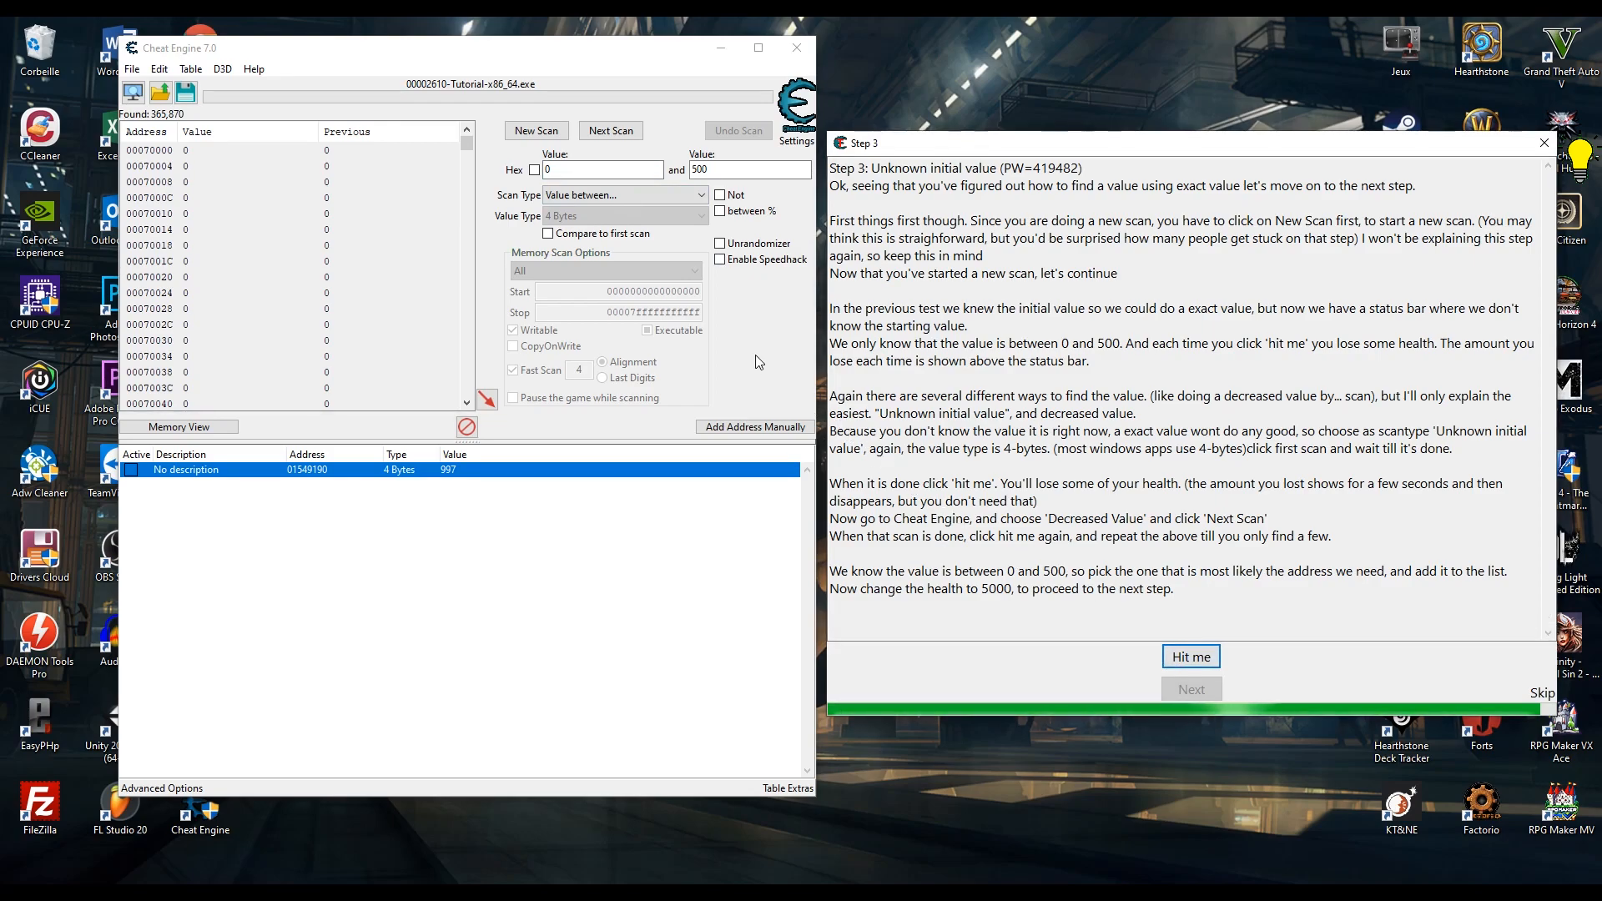
pyautogui.click(622, 195)
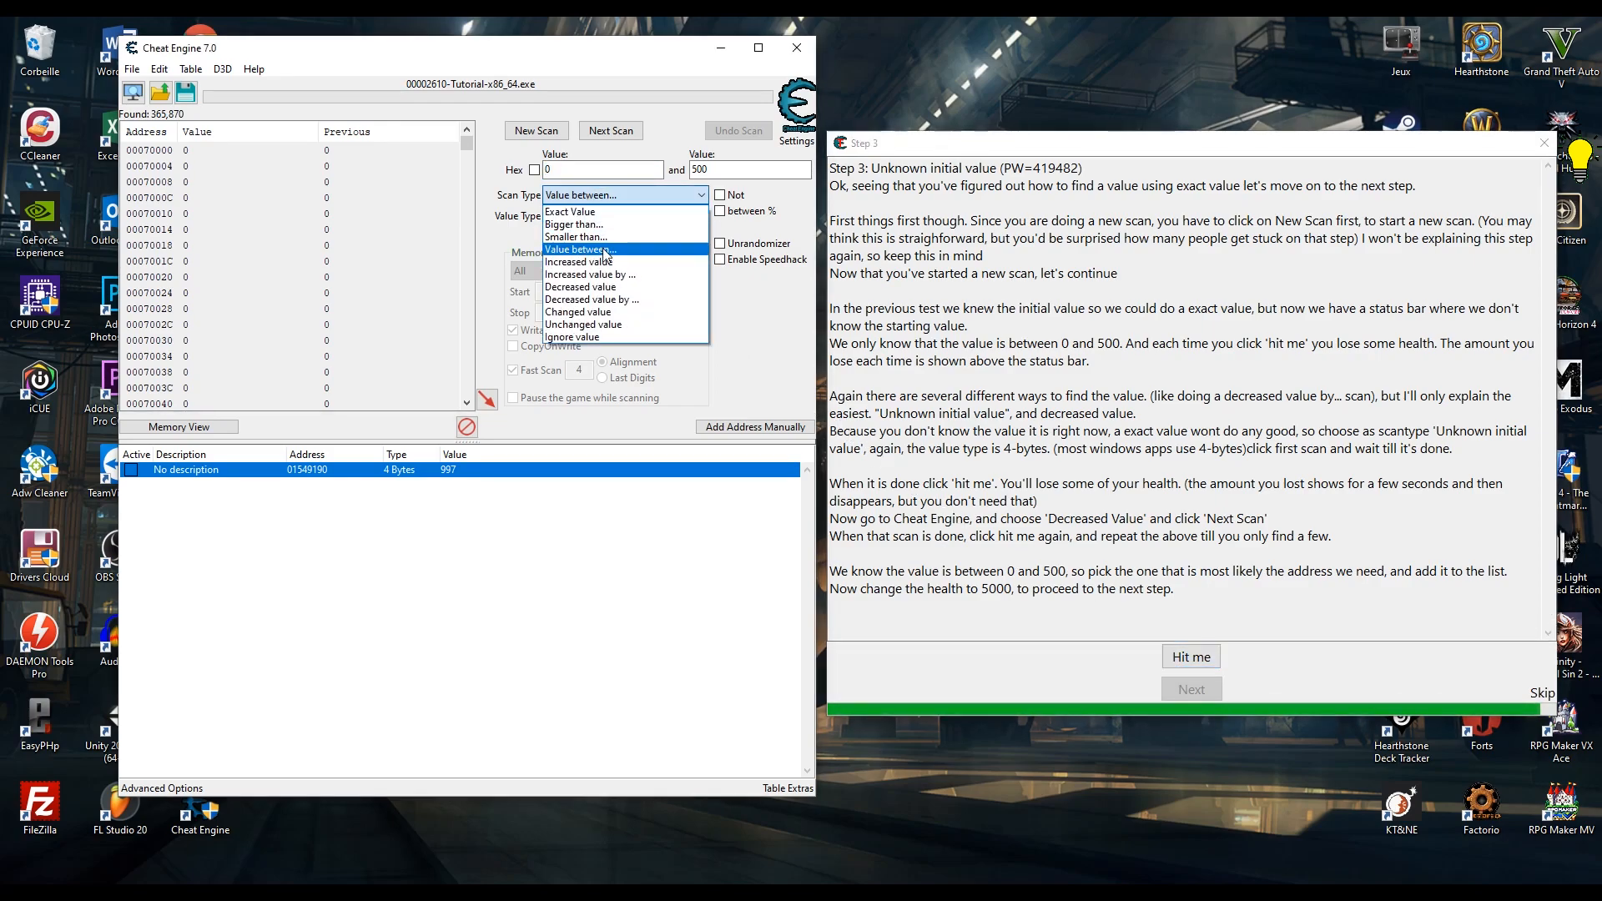
pyautogui.click(608, 288)
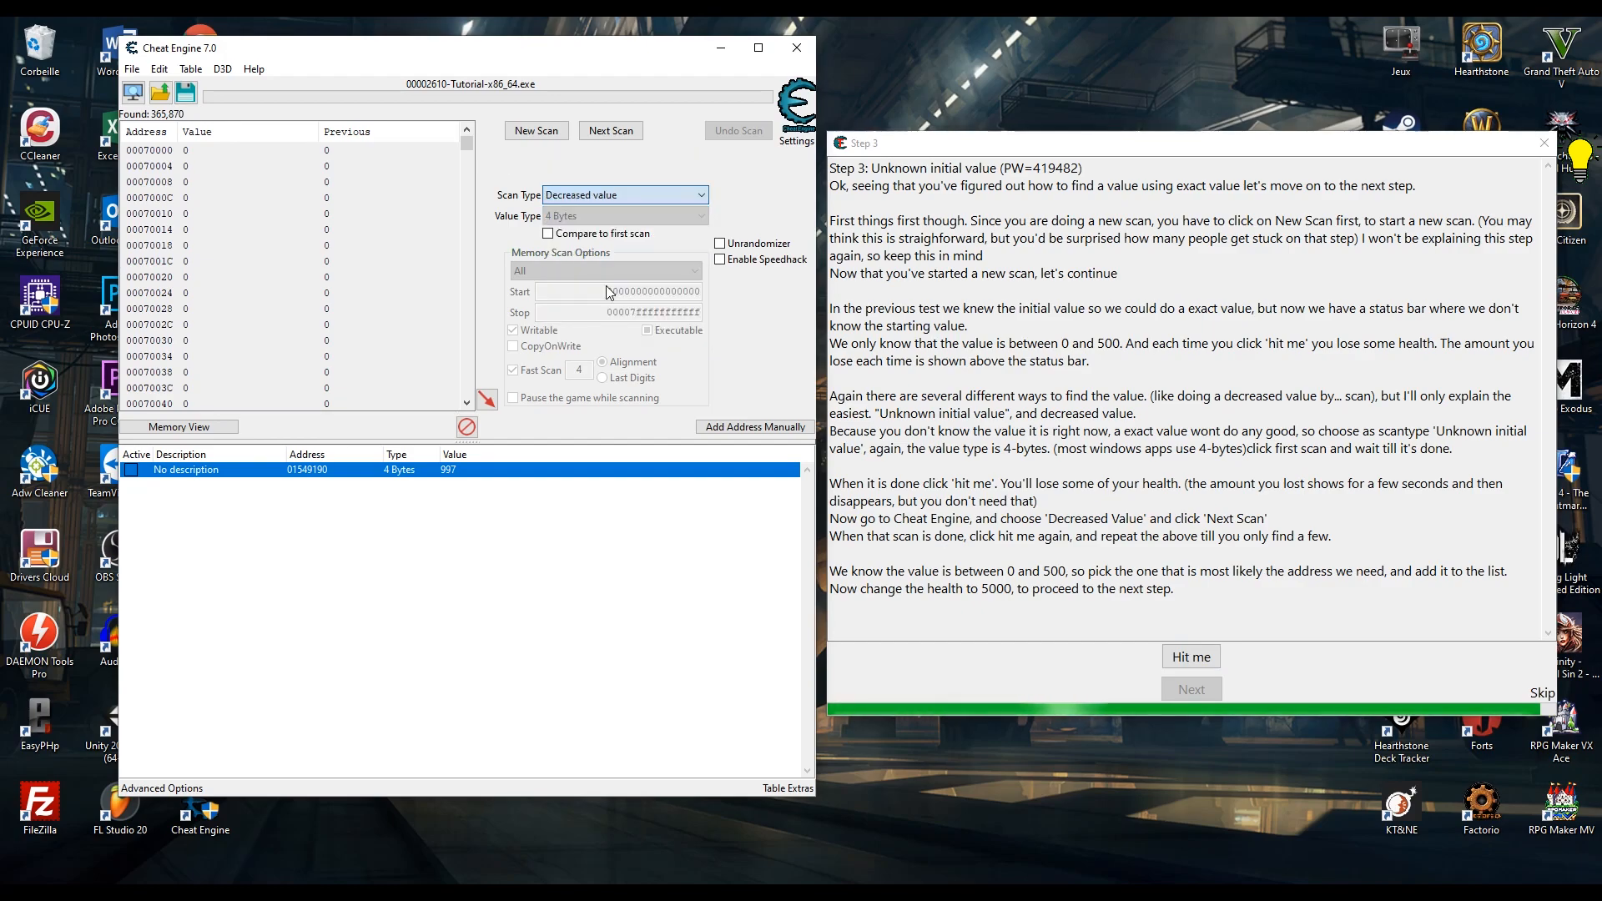
pyautogui.click(613, 131)
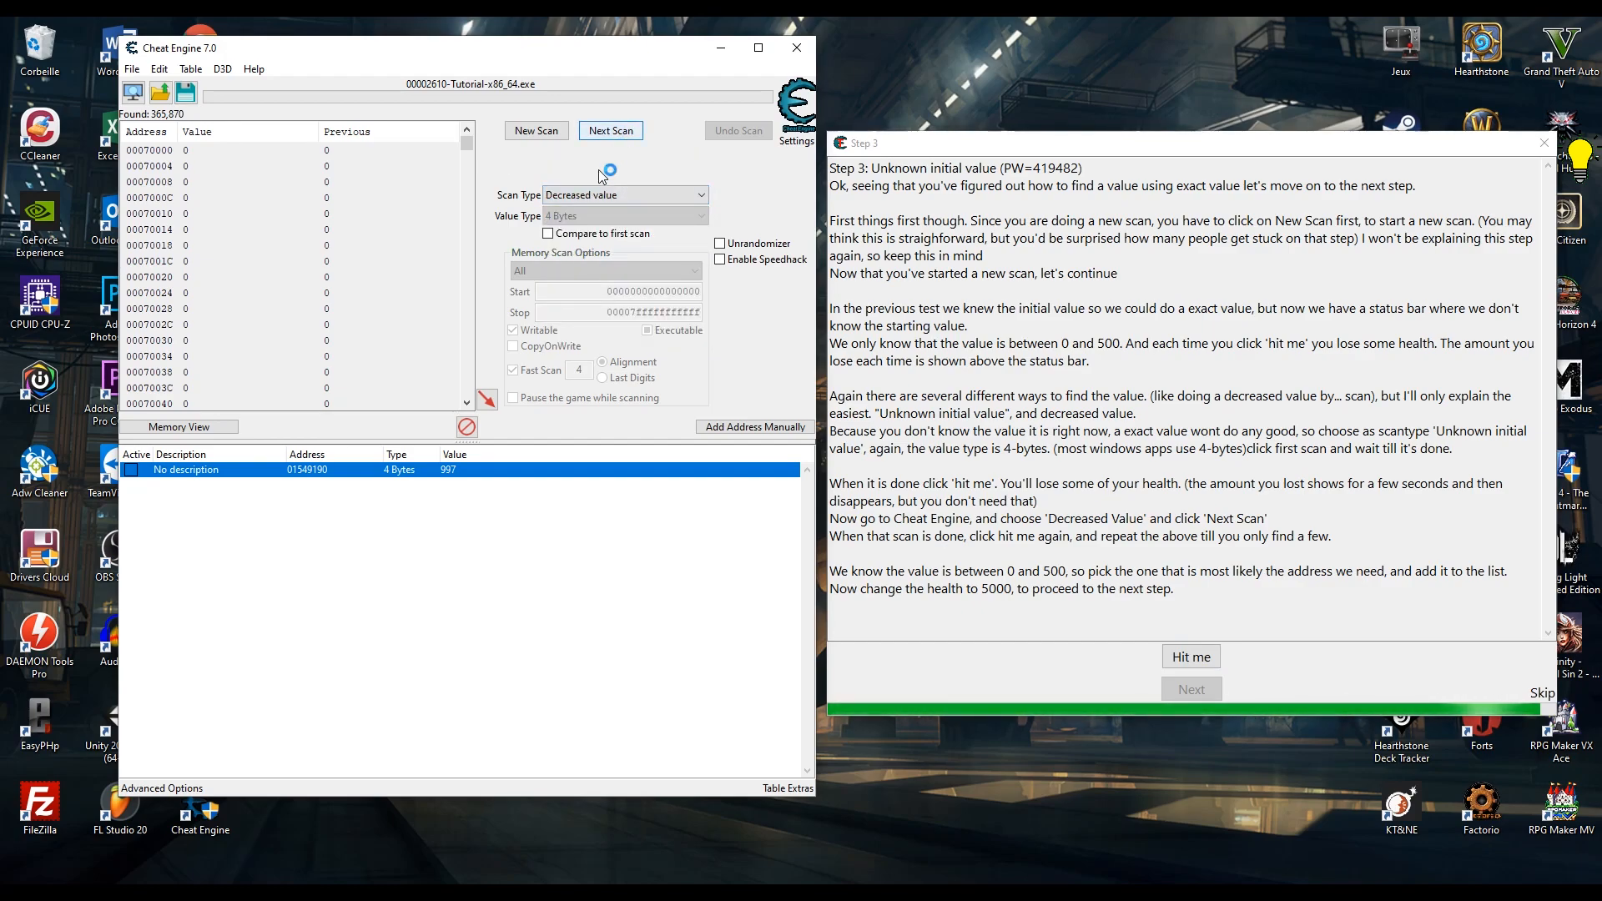
pyautogui.click(611, 132)
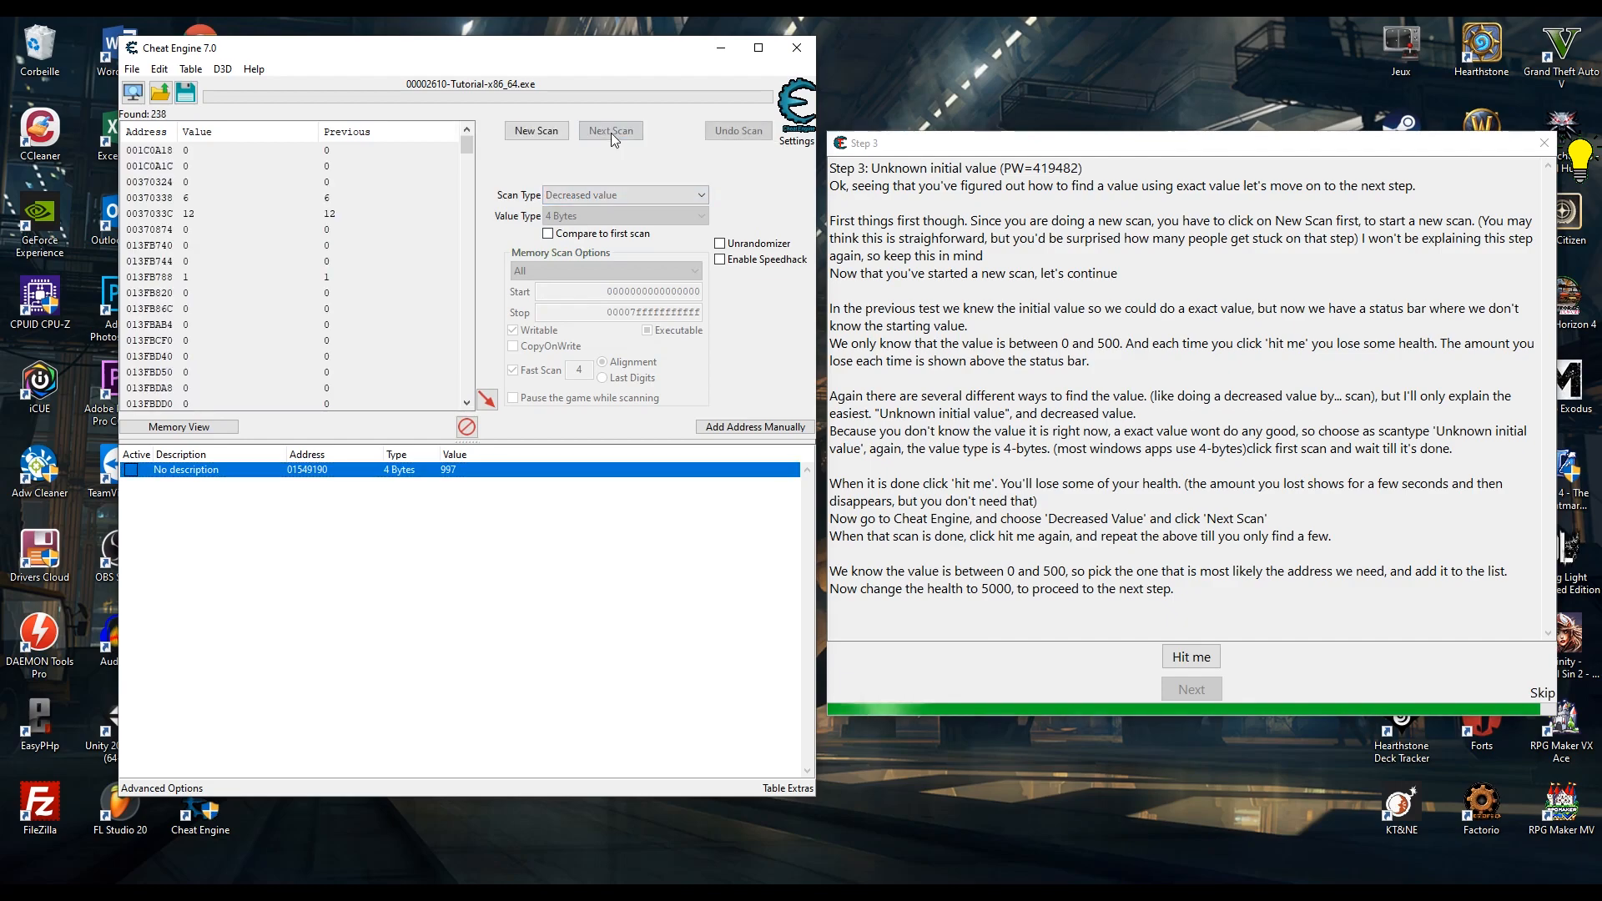
# Take another hit and repeat the Decreased value scan on the remaining addresses.
pyautogui.click(1190, 656)
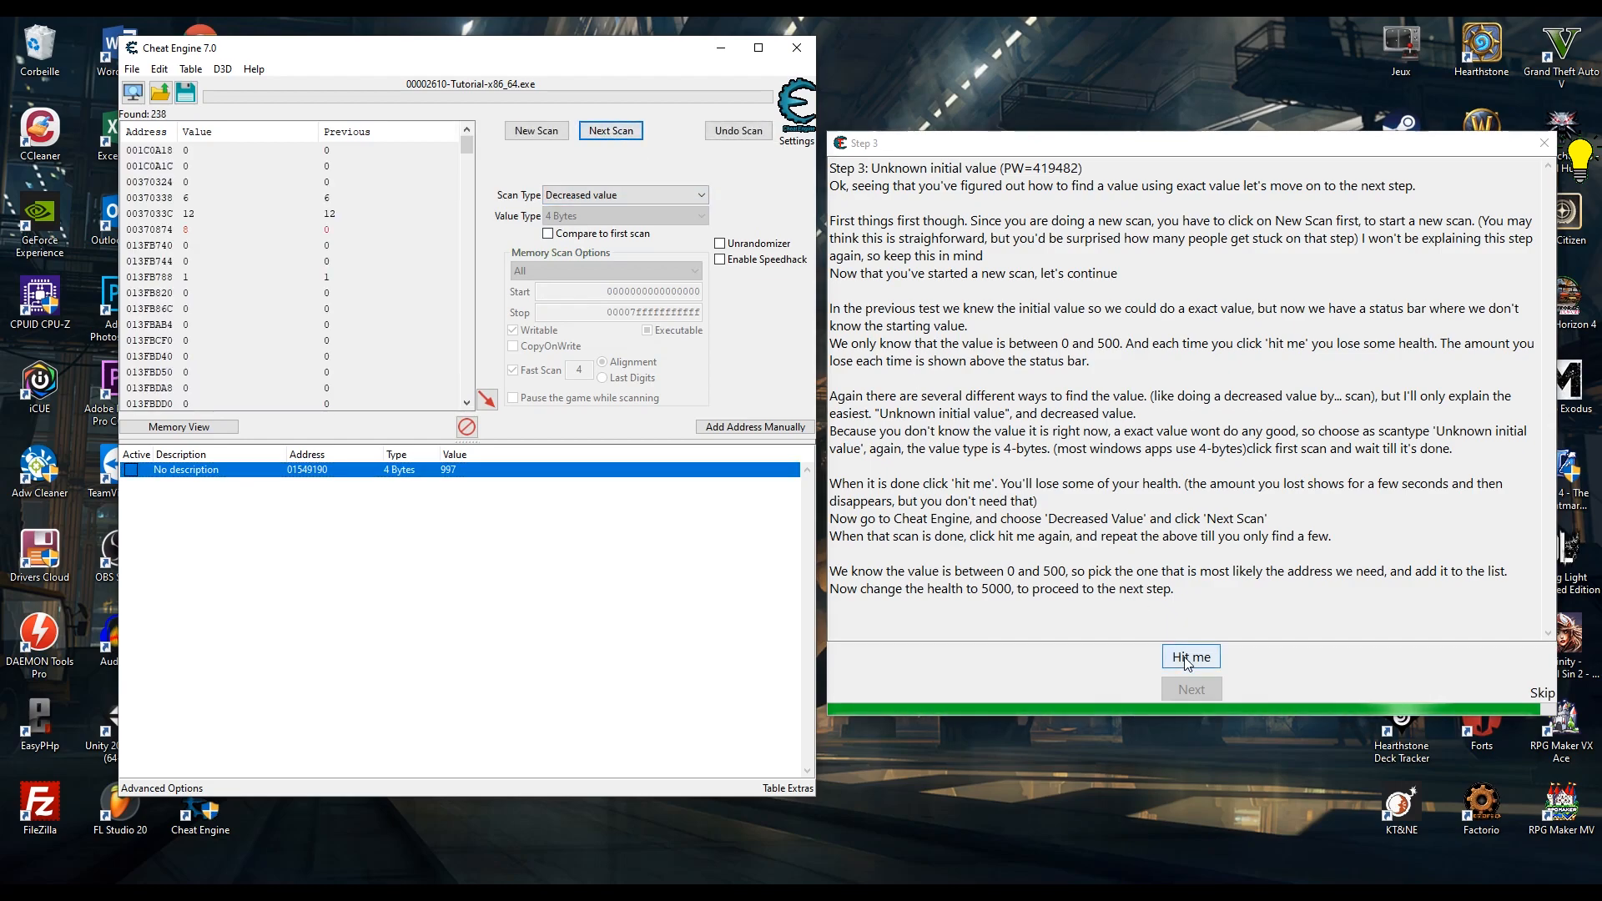
pyautogui.click(612, 130)
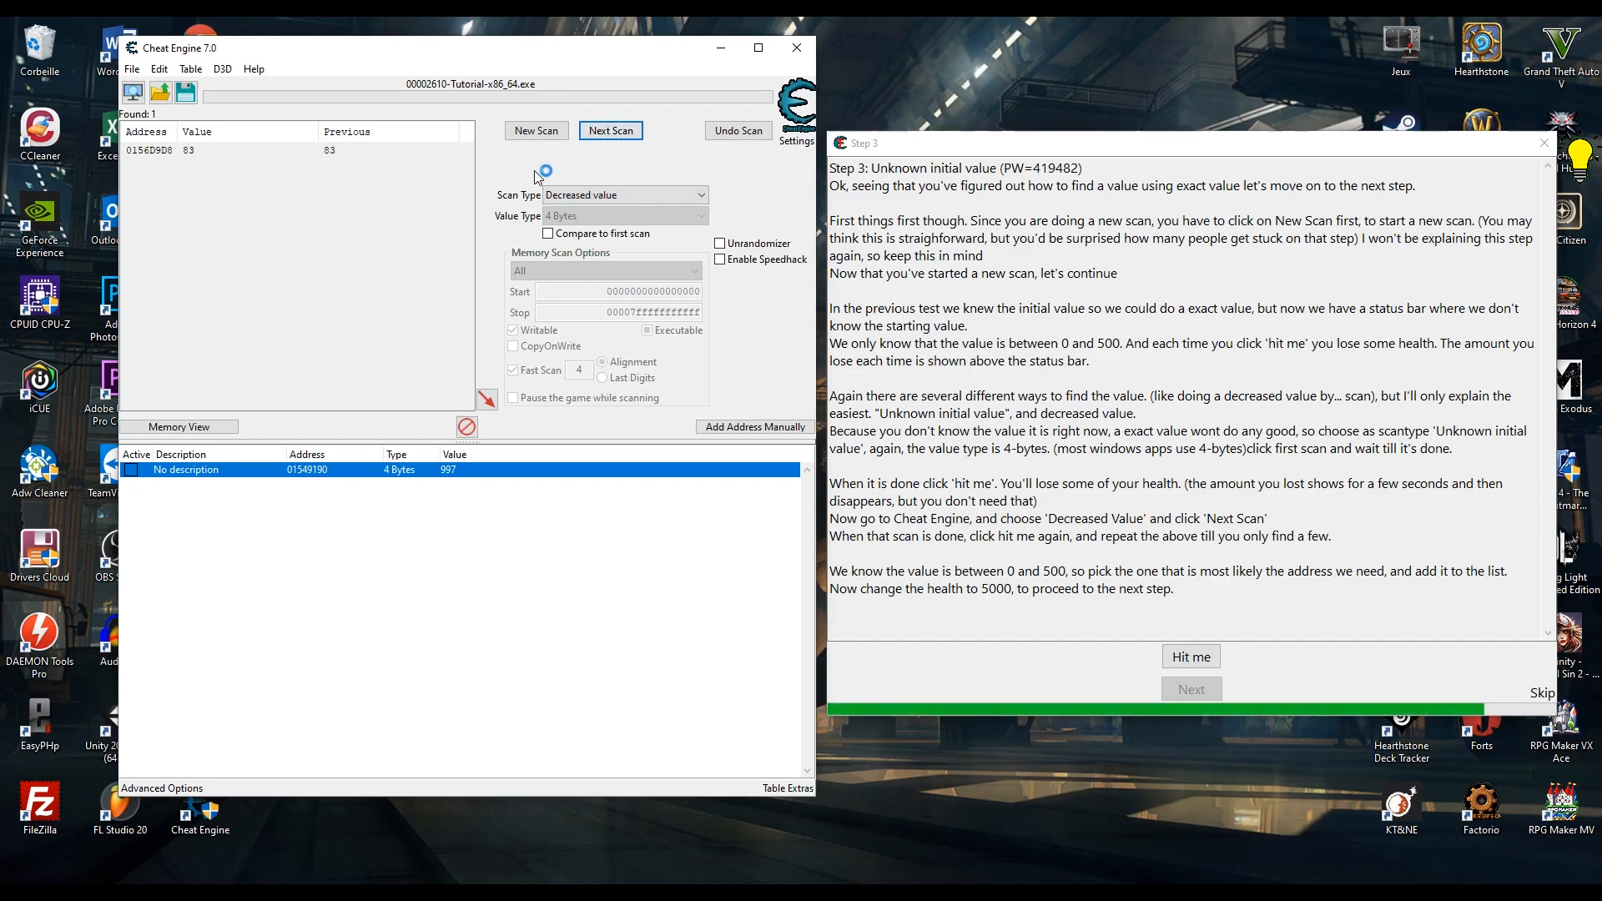
pyautogui.click(565, 194)
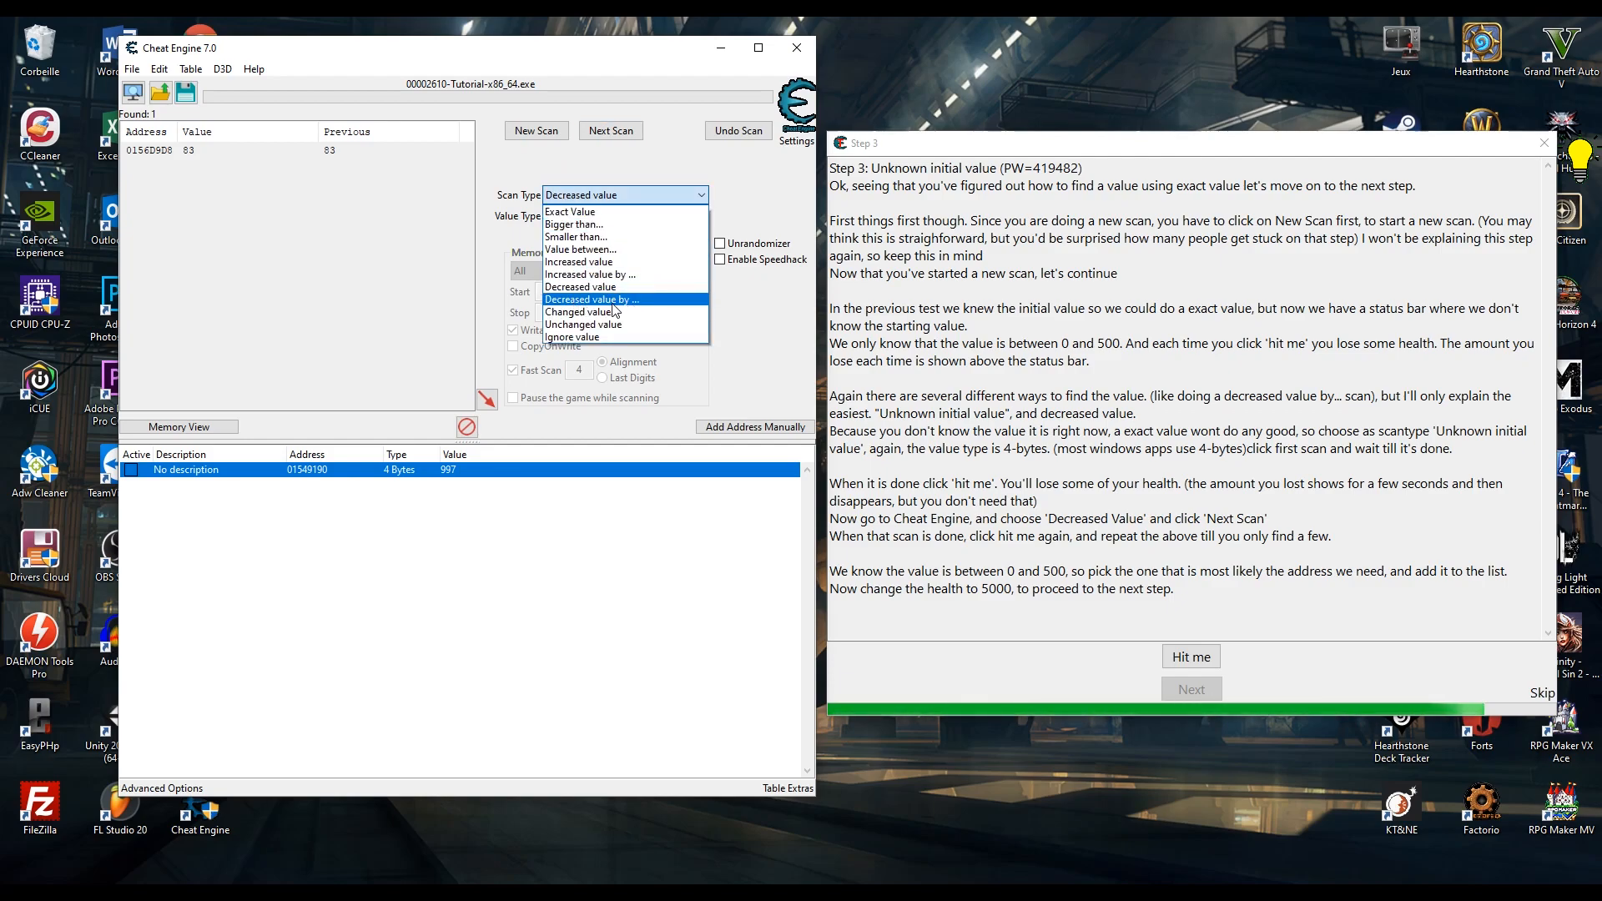
pyautogui.click(615, 193)
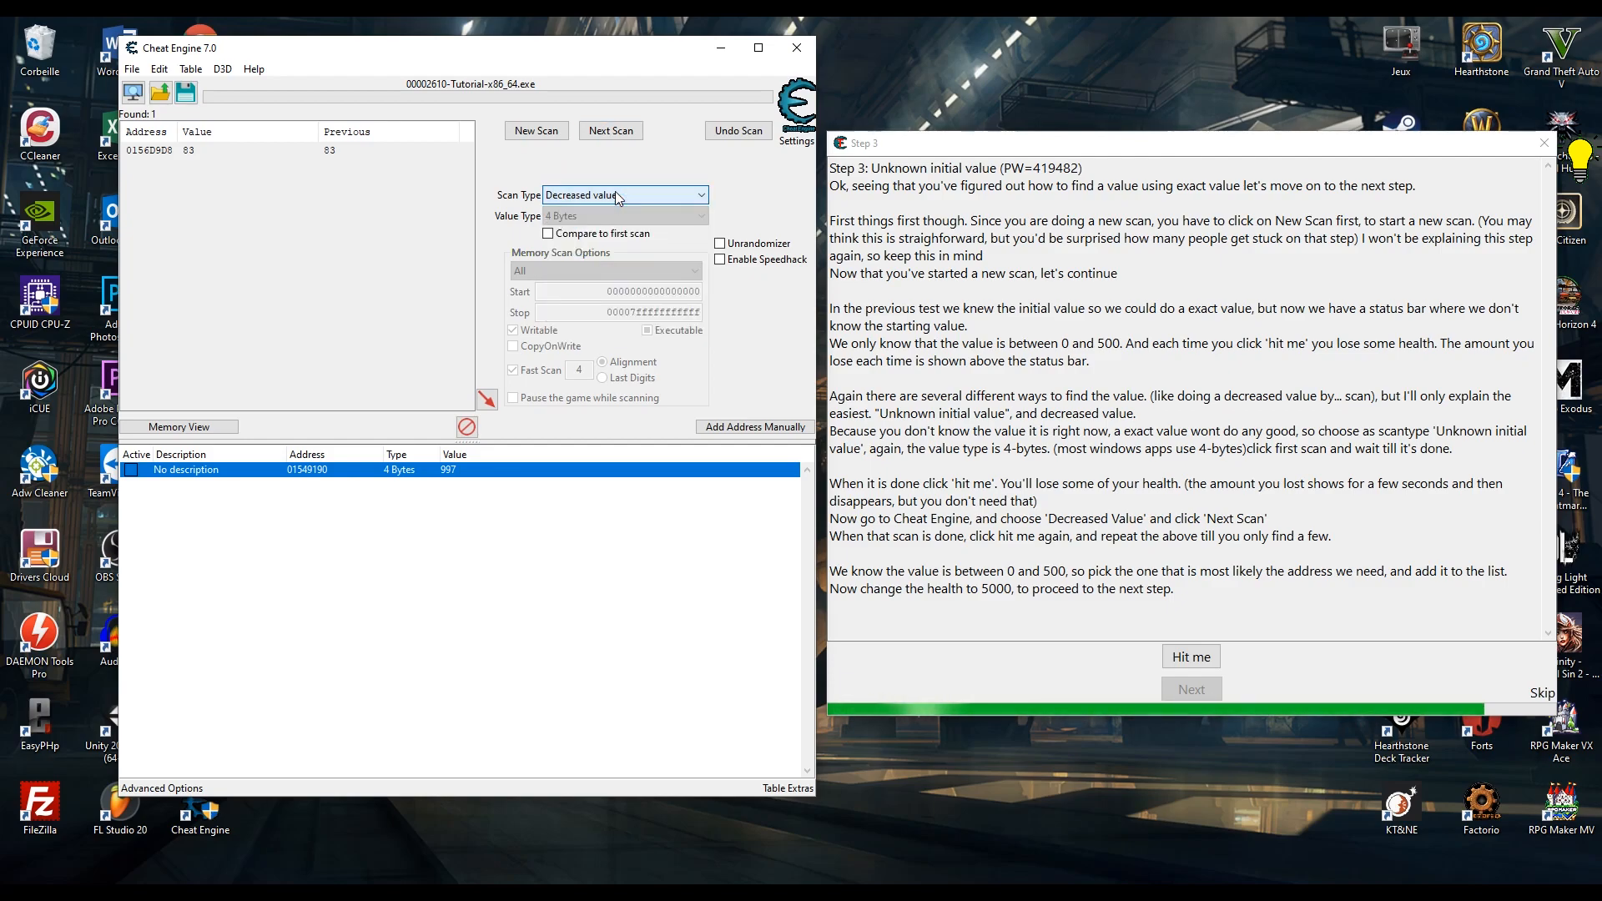
# Add the remaining Step 3 health address to the address list and change its value to 5000.
pyautogui.moveTo(200, 153); pyautogui.dragTo(348, 514)
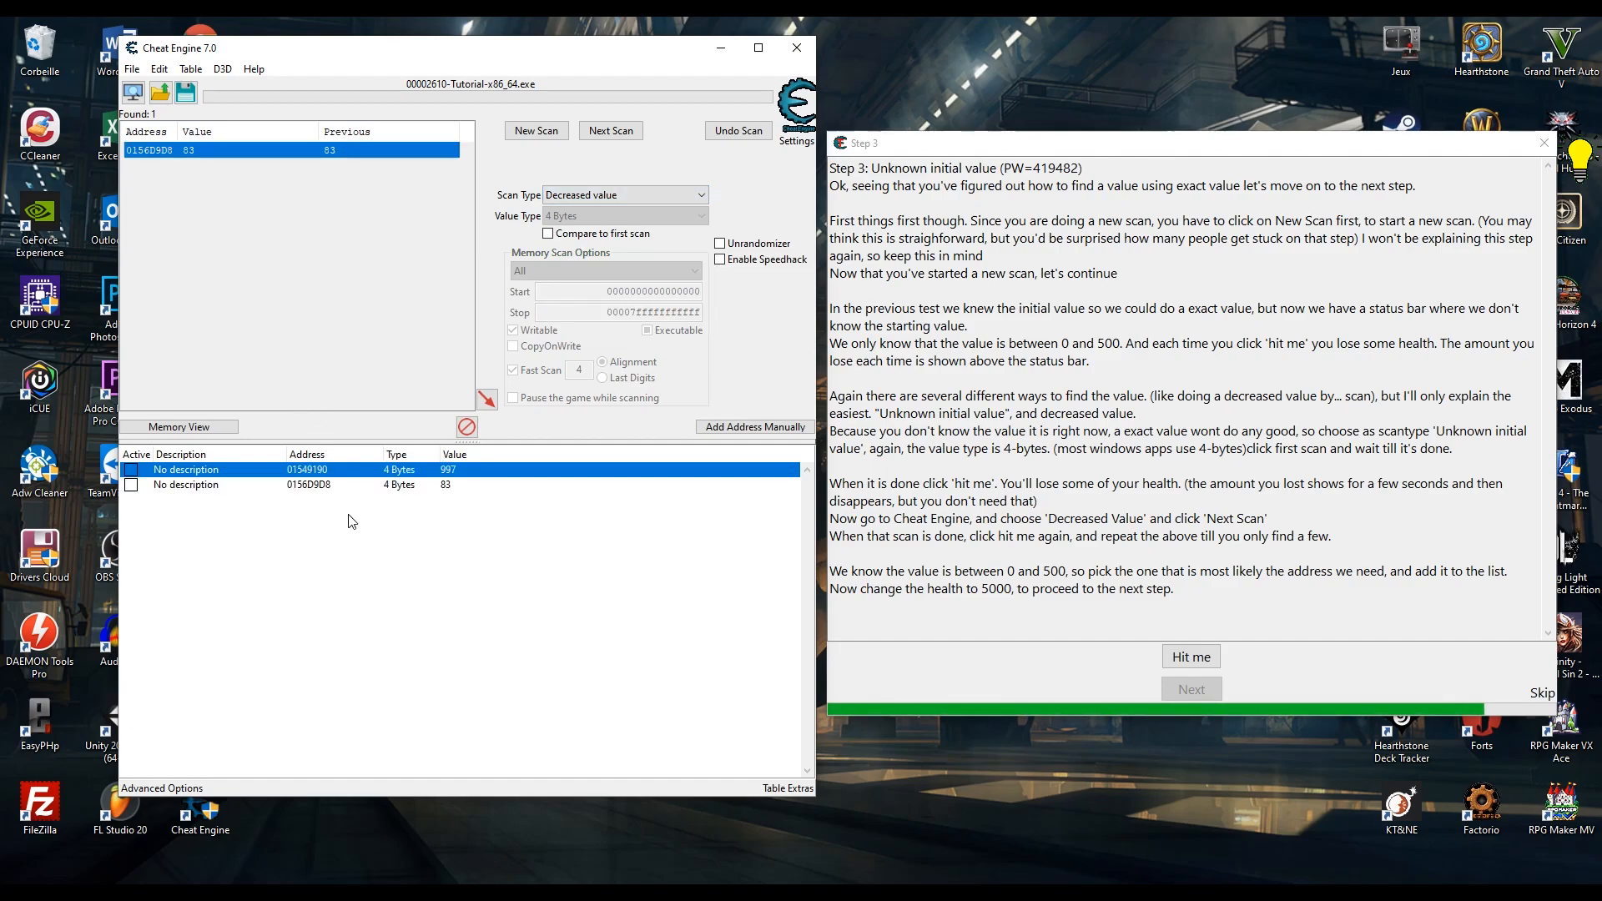
pyautogui.click(449, 488)
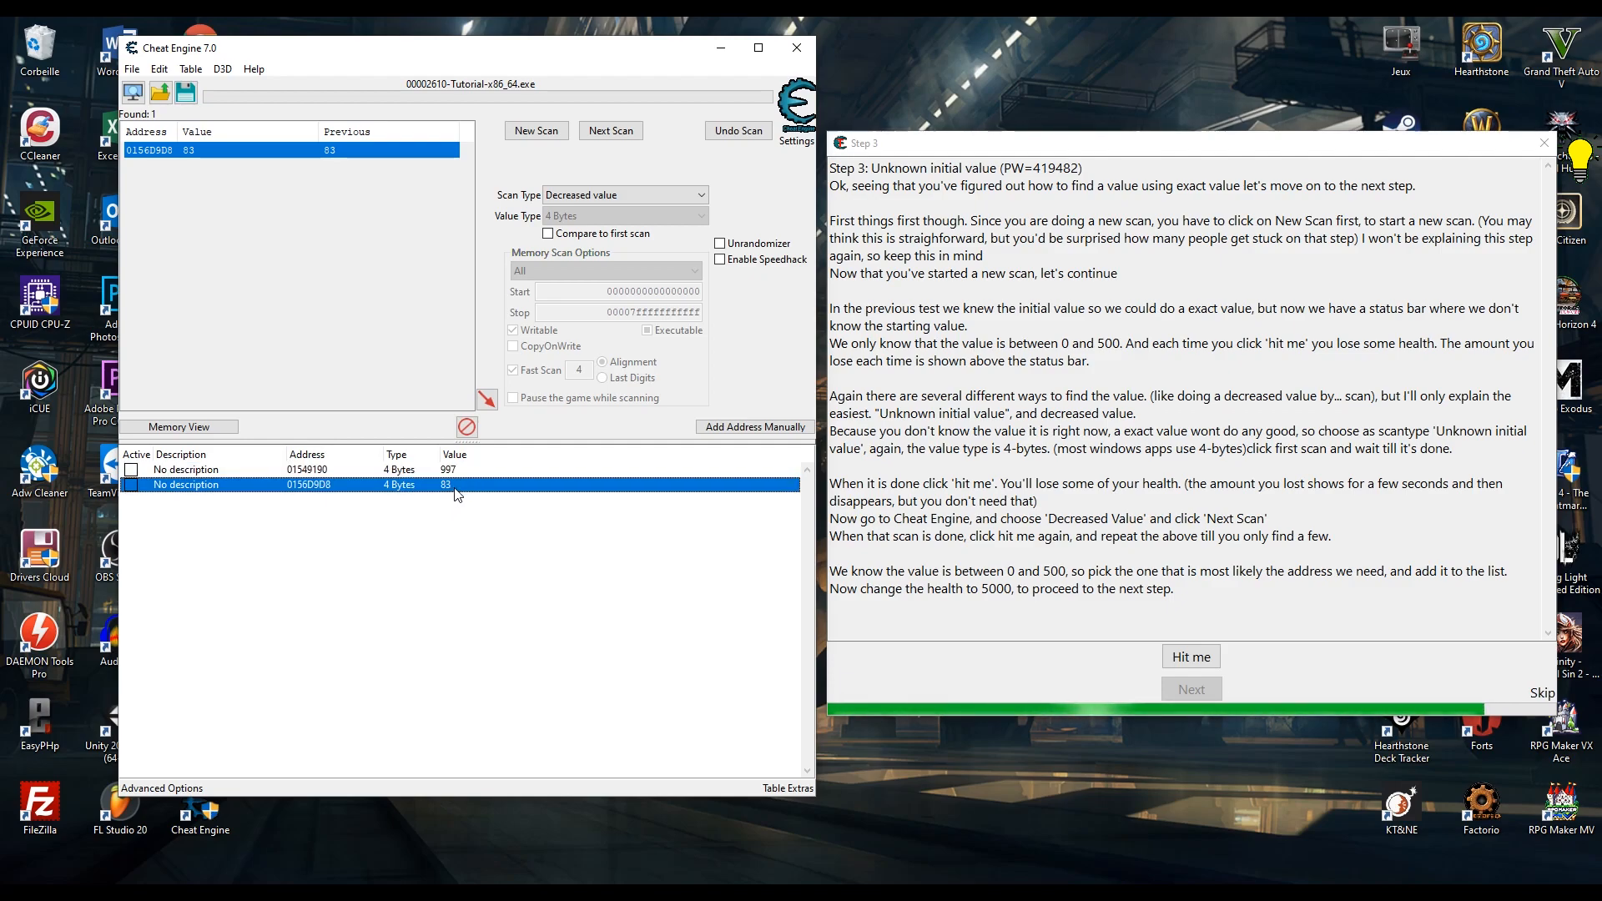
pyautogui.doubleClick(456, 490)
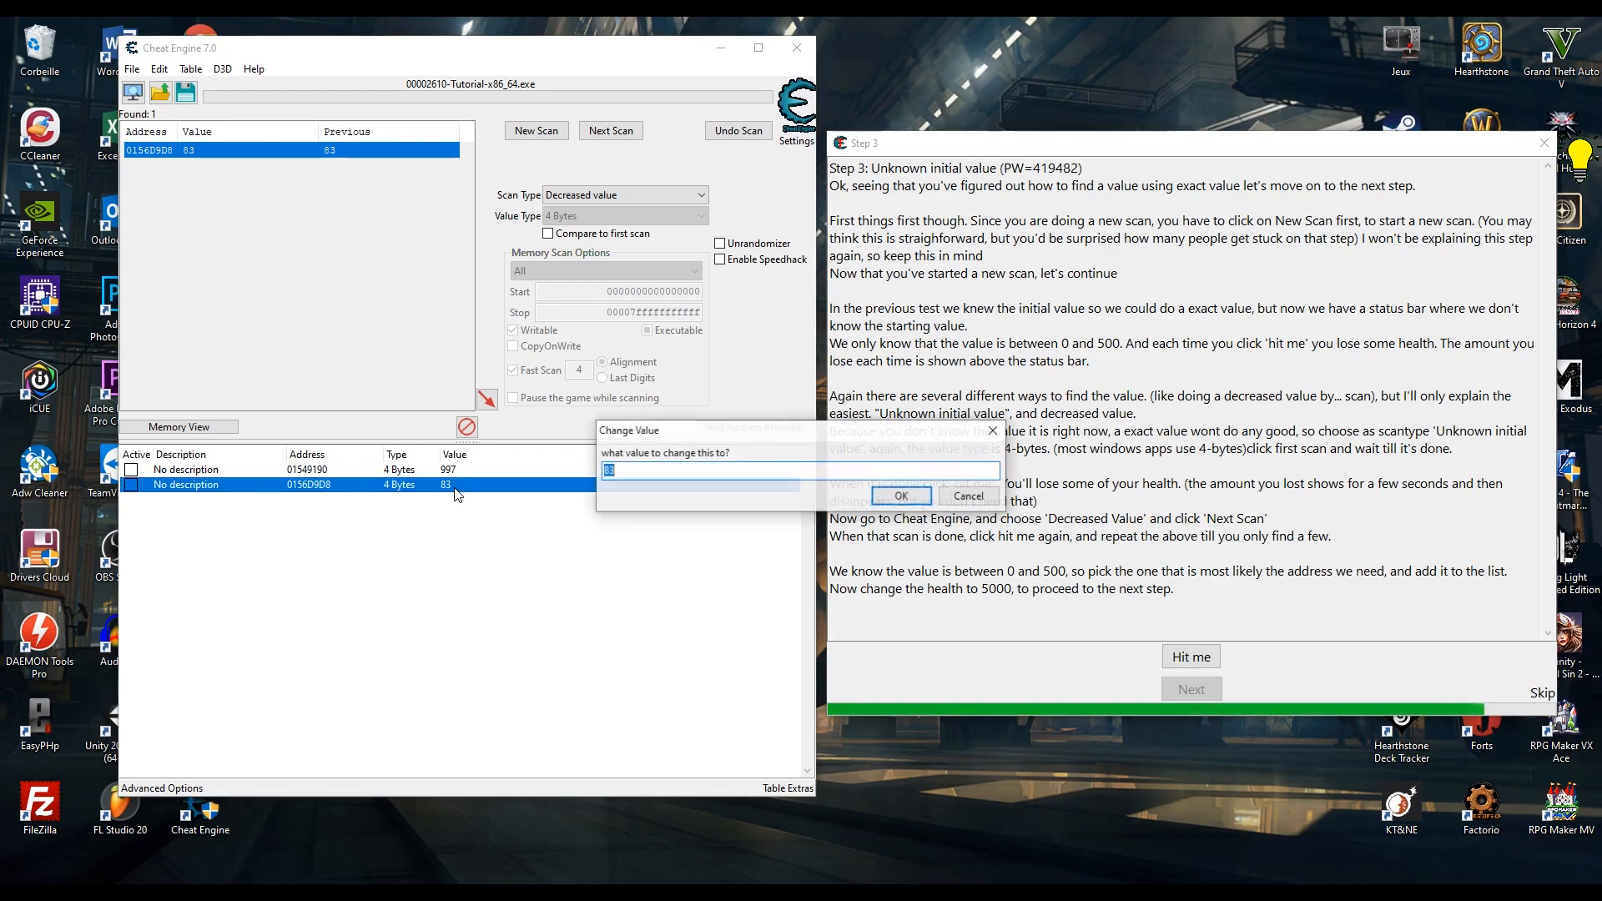
pyautogui.write('5000')
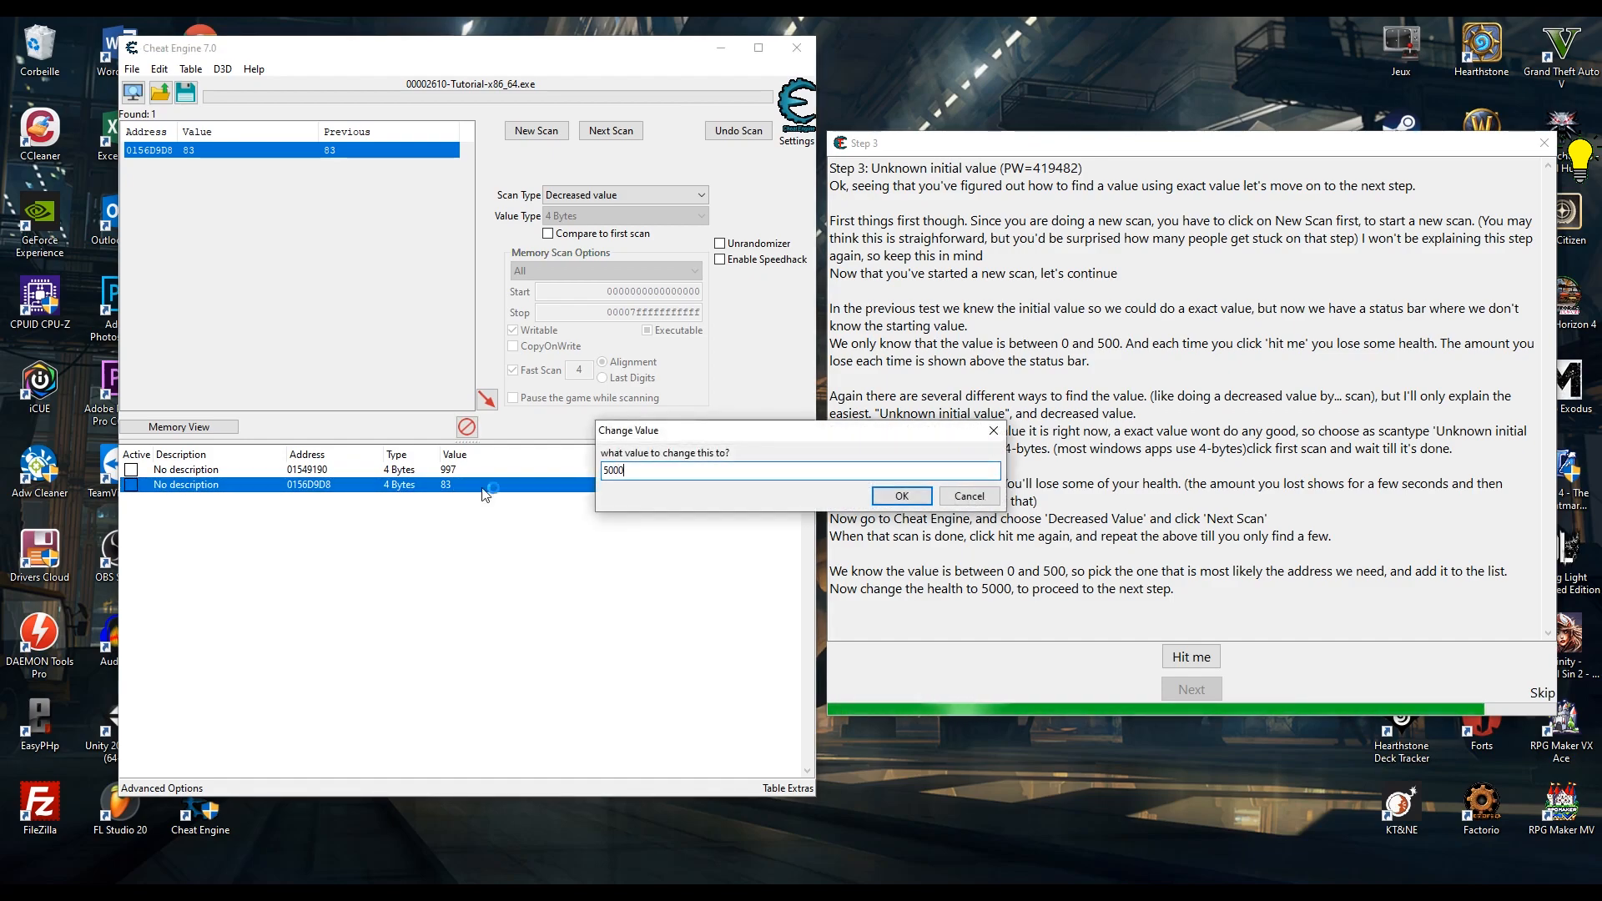
pyautogui.click(901, 496)
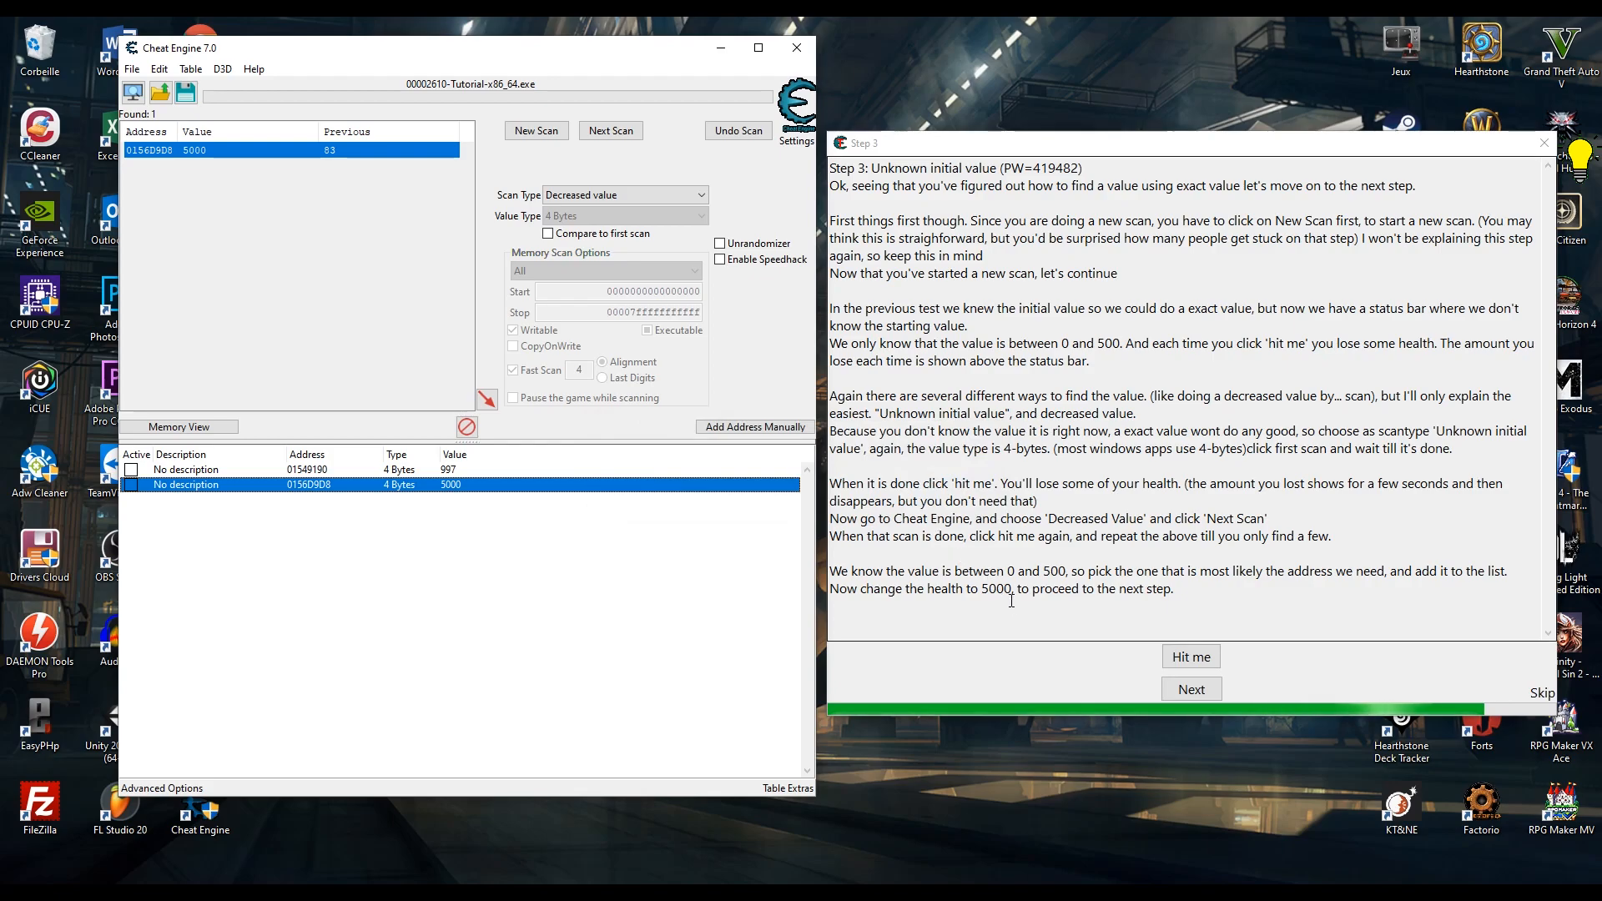
# Advance the tutorial to Step 4 on floating points.
pyautogui.click(1188, 690)
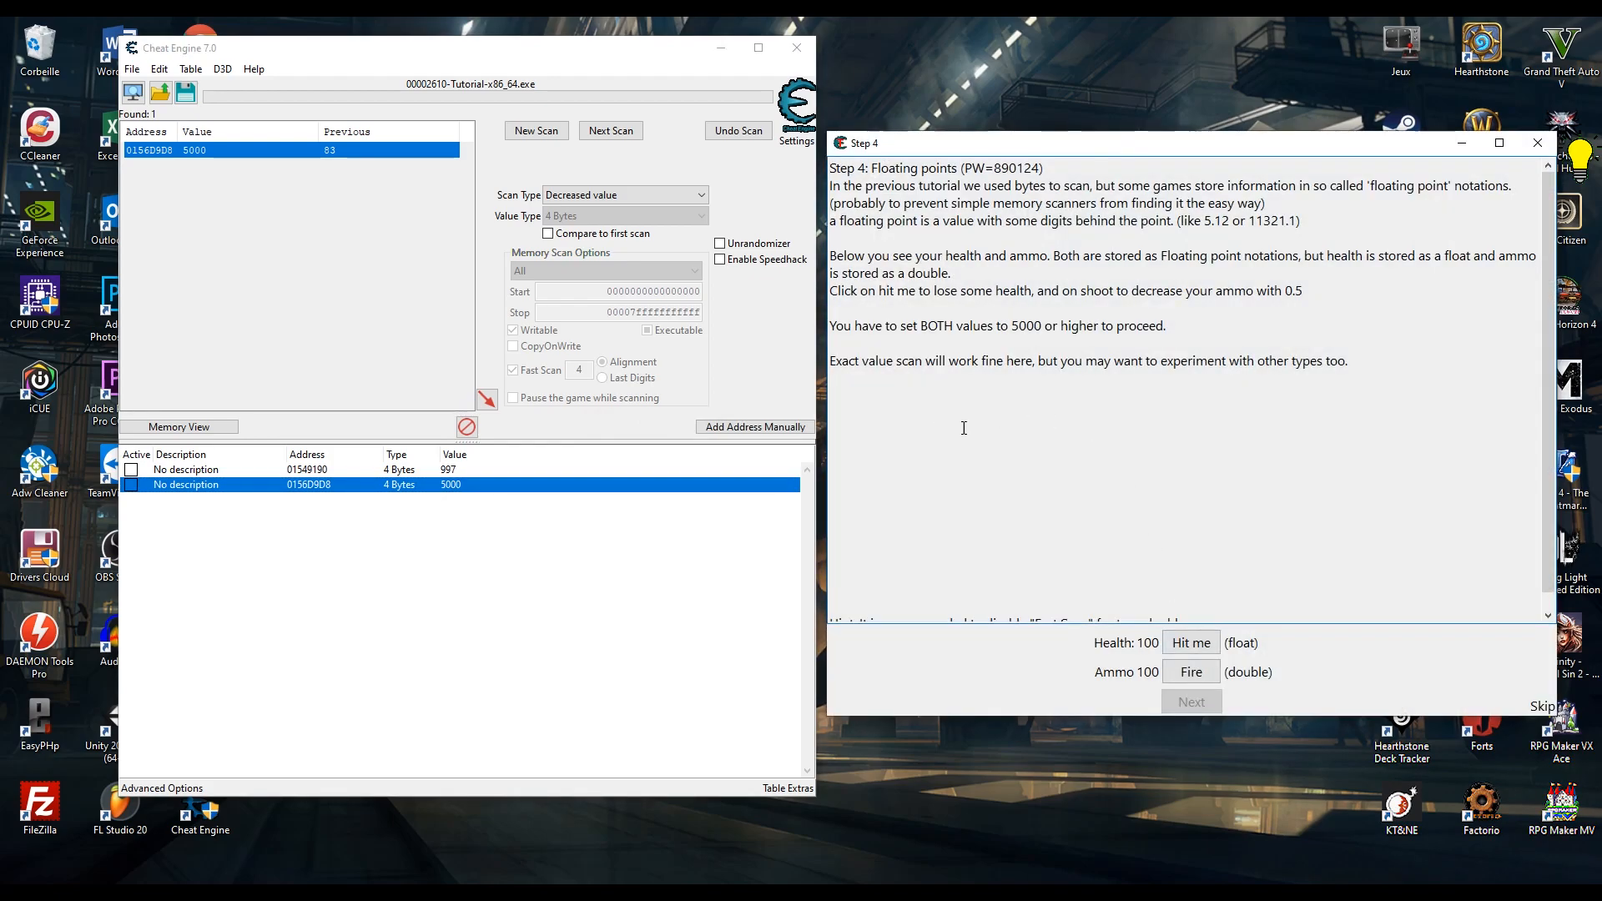
pyautogui.click(1043, 52)
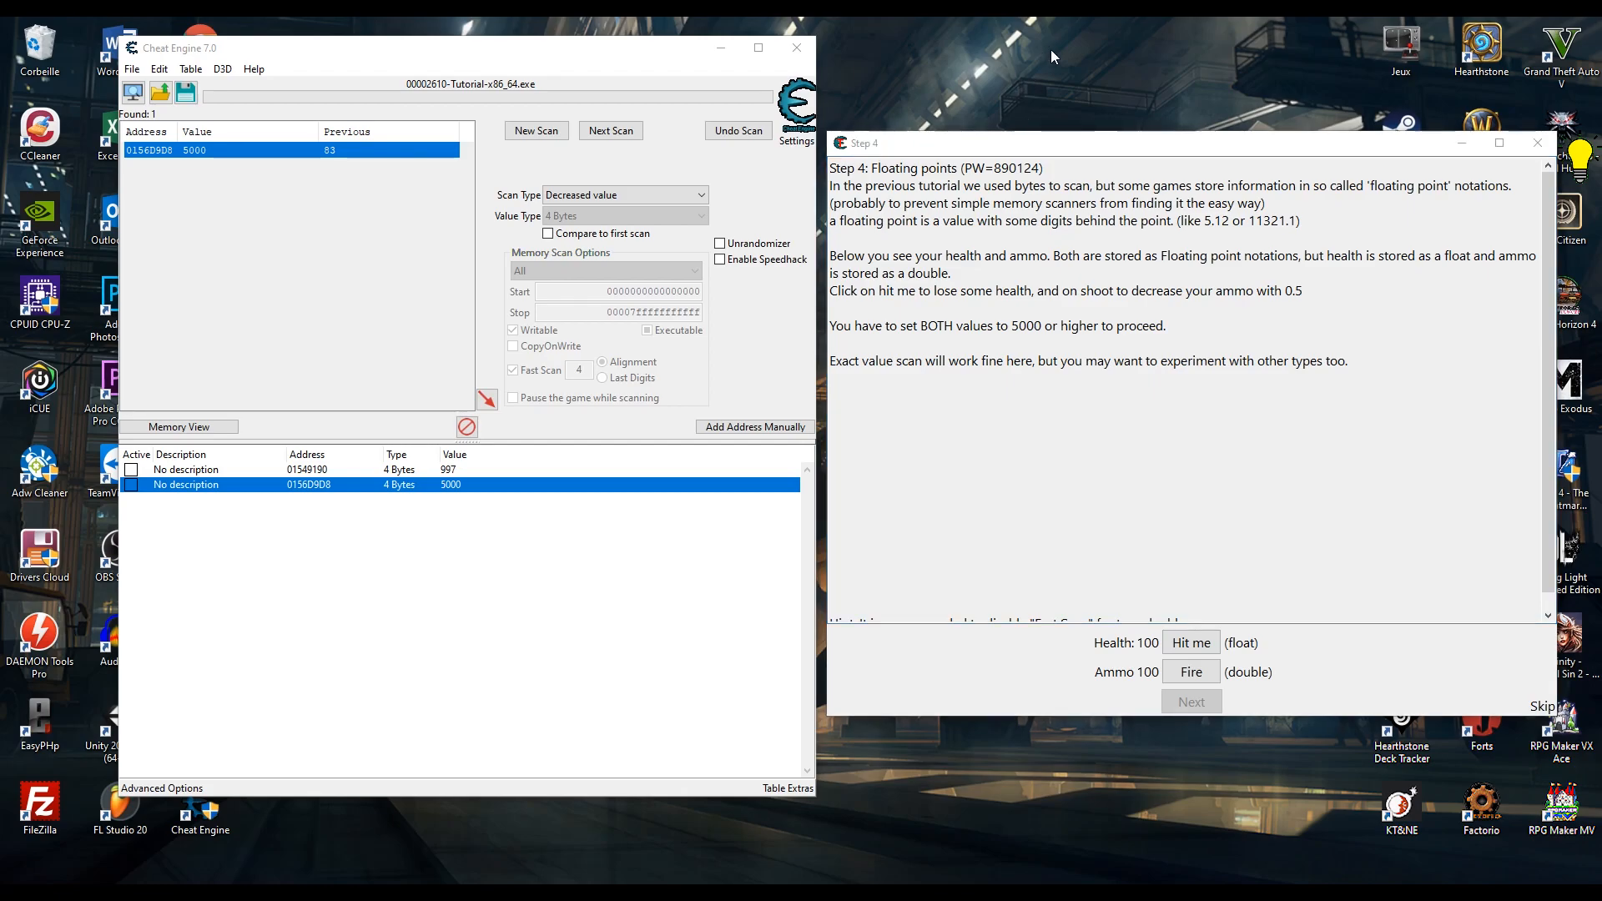